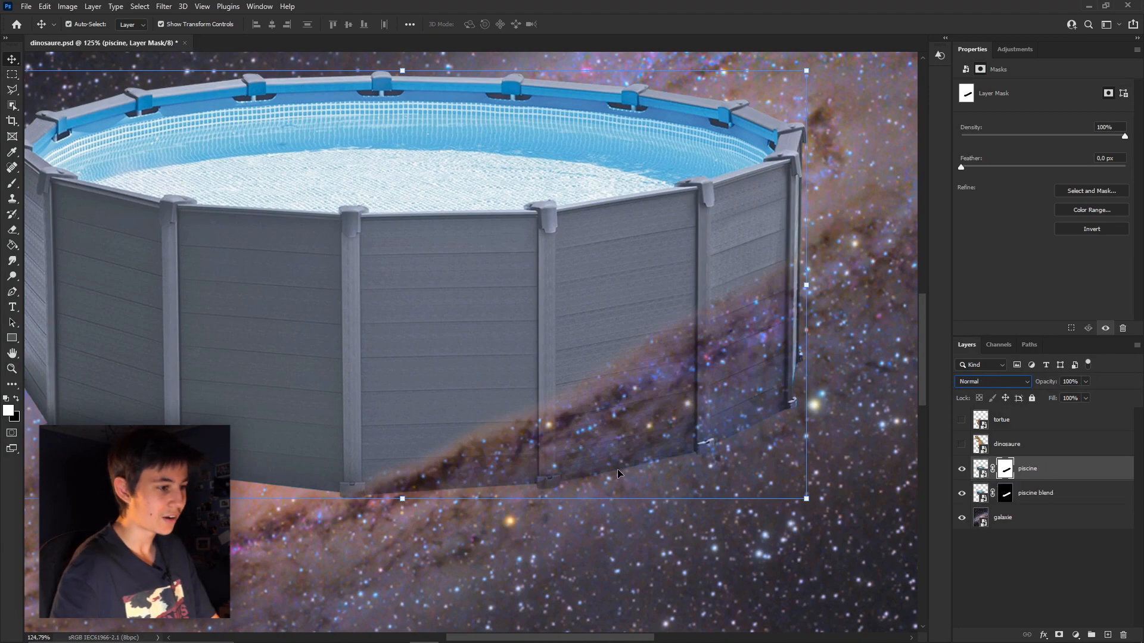
Paint on the piscine blend layer's mask to refine the pool's transition into the galaxy and choose the layer's blending mode.
{"action": "left_click", "coordinate": [1006, 492]}
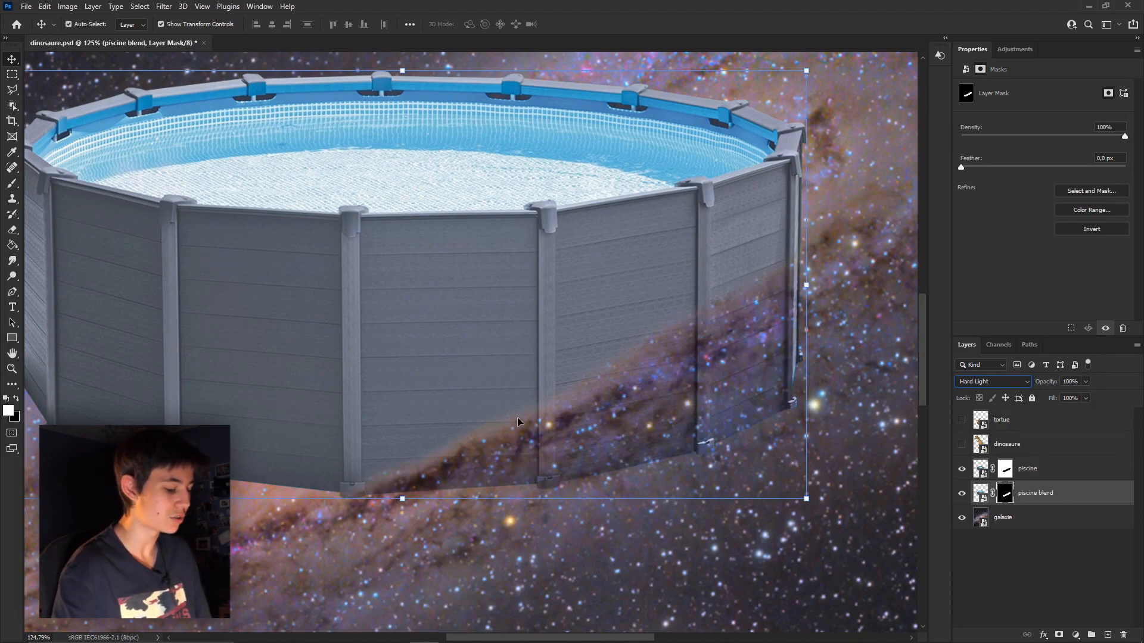
{"action": "key", "text": "b"}
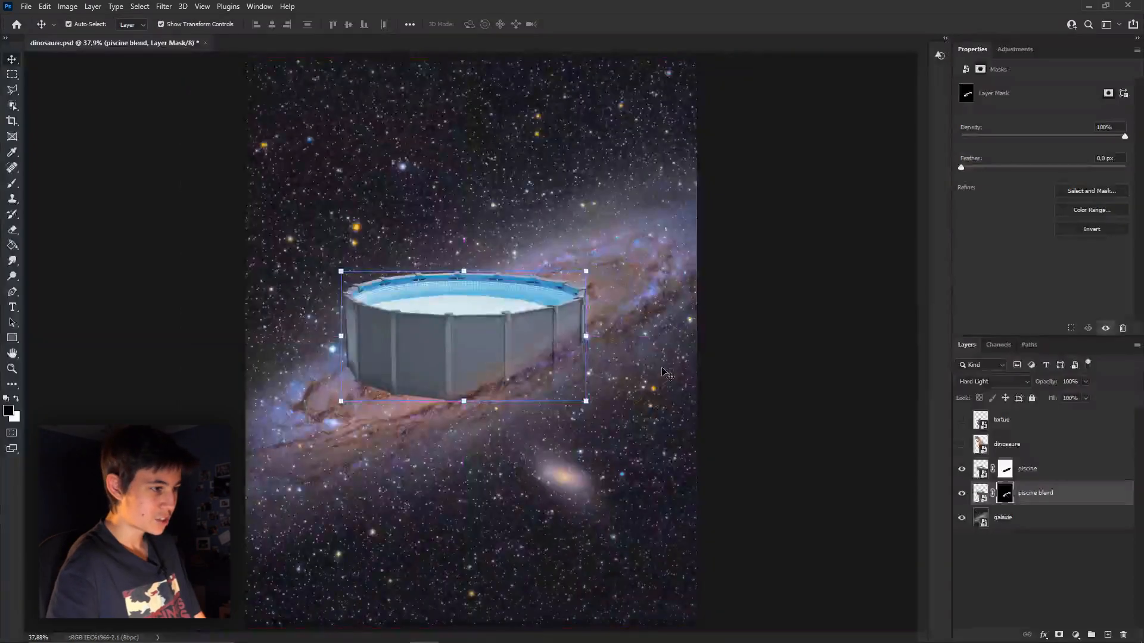
{"action": "left_click", "coordinate": [994, 382]}
{"action": "left_click", "coordinate": [989, 357]}
{"action": "left_click", "coordinate": [1033, 573]}
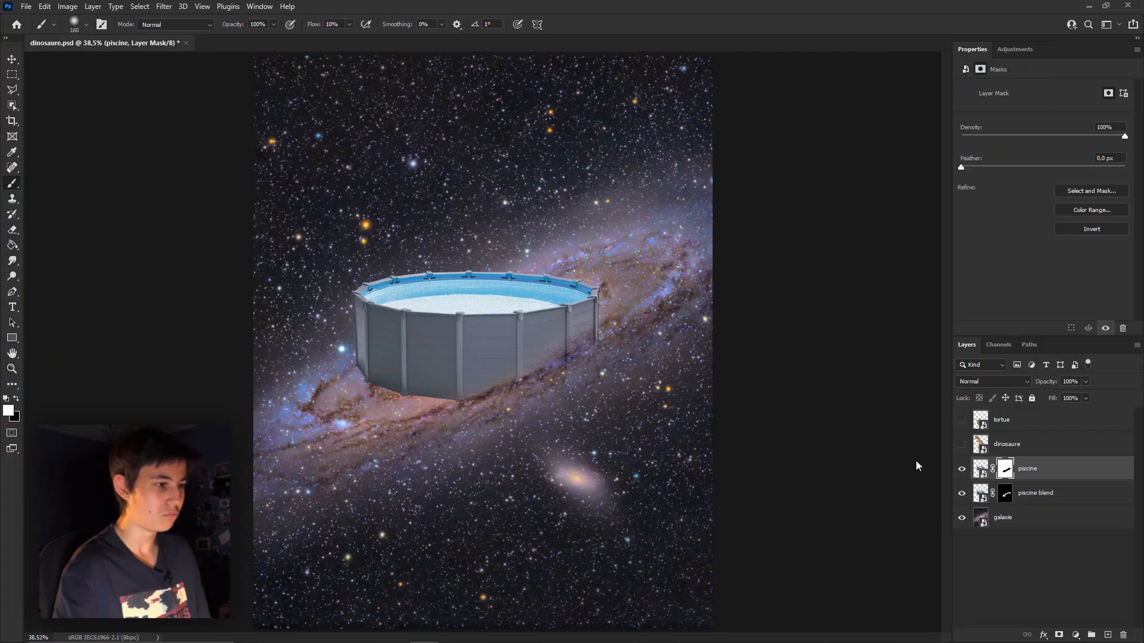
{"action": "key", "text": "z"}
{"action": "left_click_drag", "start_coordinate": [564, 414], "coordinate": [643, 414]}
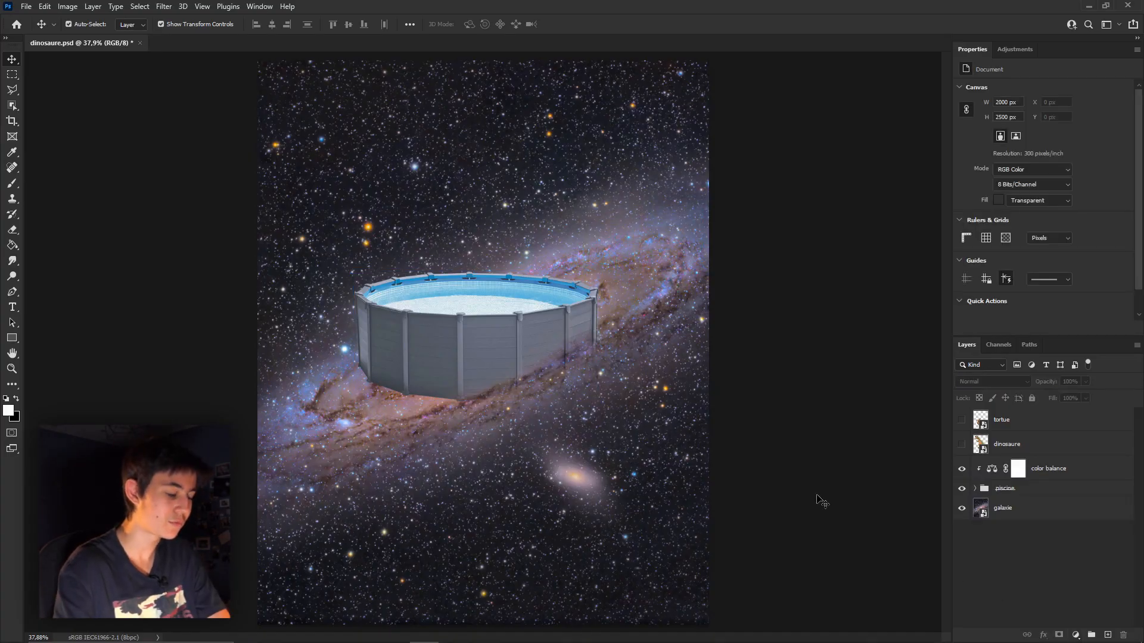
Add a Hue/Saturation adjustment layer above all layers and set its saturation to -100 to view the composite in greyscale.
{"action": "left_click", "coordinate": [1077, 633]}
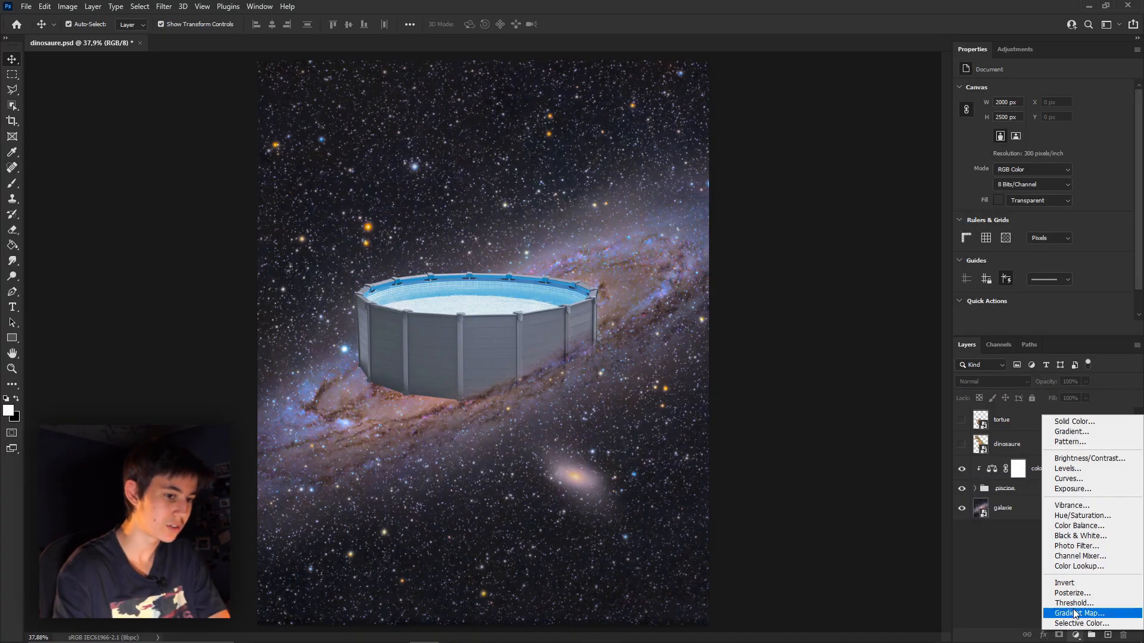
{"action": "left_click", "coordinate": [1063, 516]}
{"action": "left_click_drag", "start_coordinate": [1043, 157], "coordinate": [918, 281]}
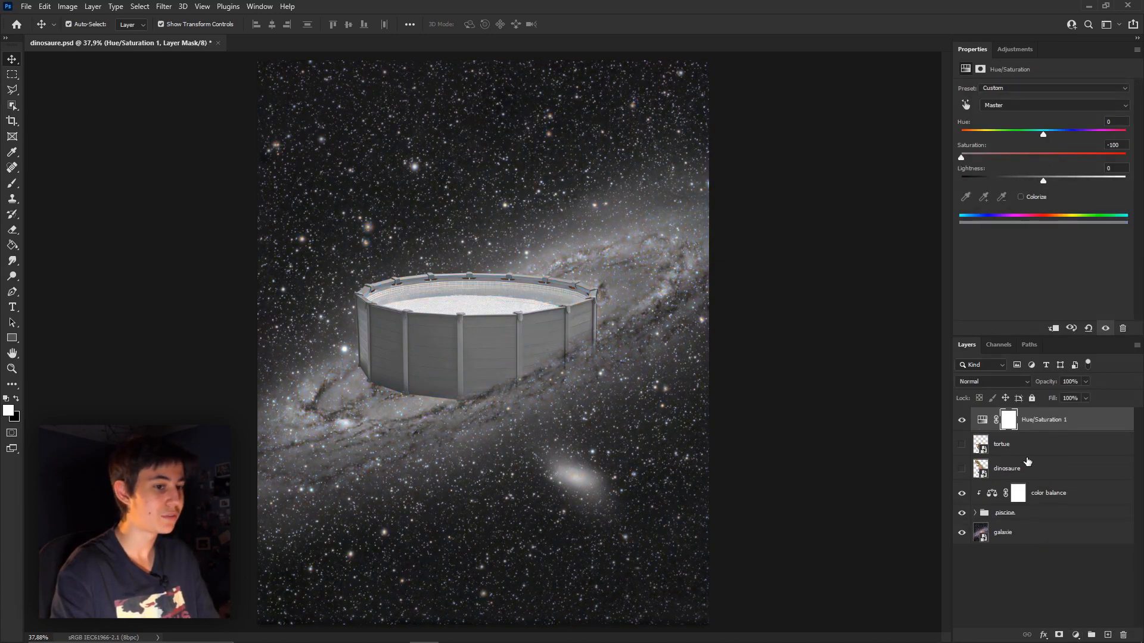
Move the black point inward on the curves layer clipped to the piscine group and compare the pool with and without it.
{"action": "left_click", "coordinate": [1042, 494]}
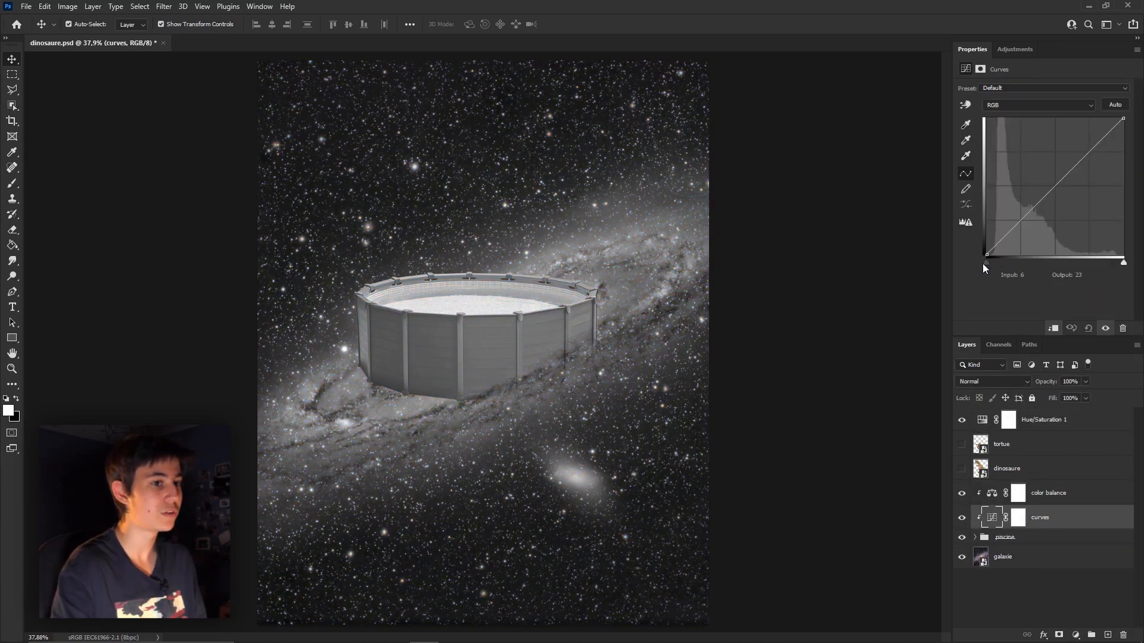
{"action": "left_click_drag", "start_coordinate": [987, 256], "coordinate": [995, 307]}
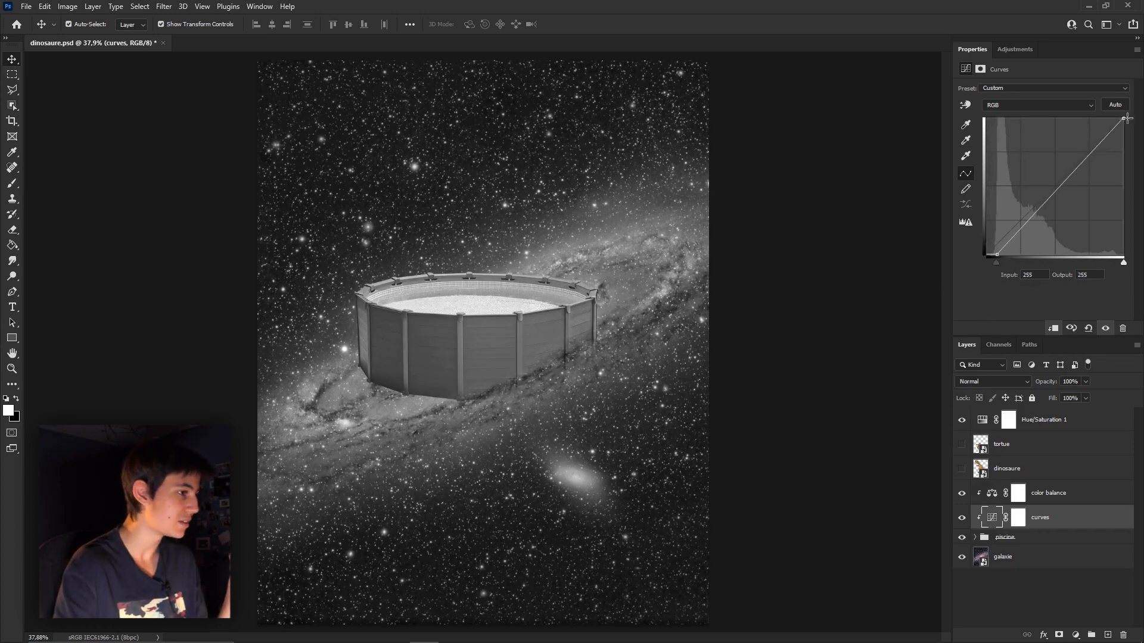
{"action": "left_click", "coordinate": [962, 519]}
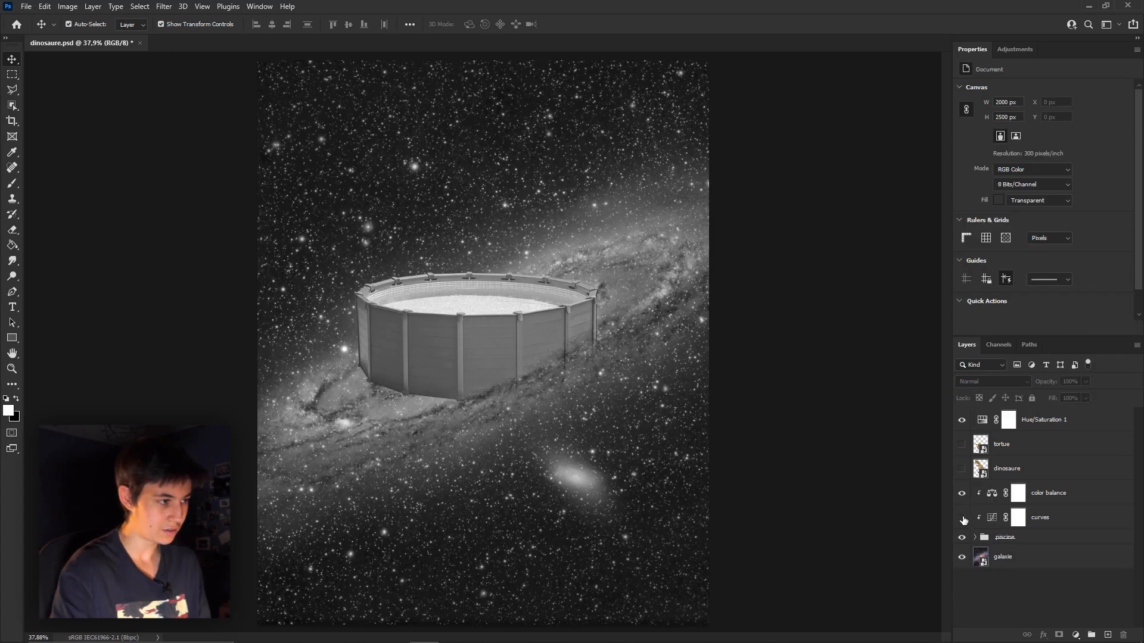
{"action": "left_click", "coordinate": [961, 520]}
{"action": "left_click", "coordinate": [961, 520]}
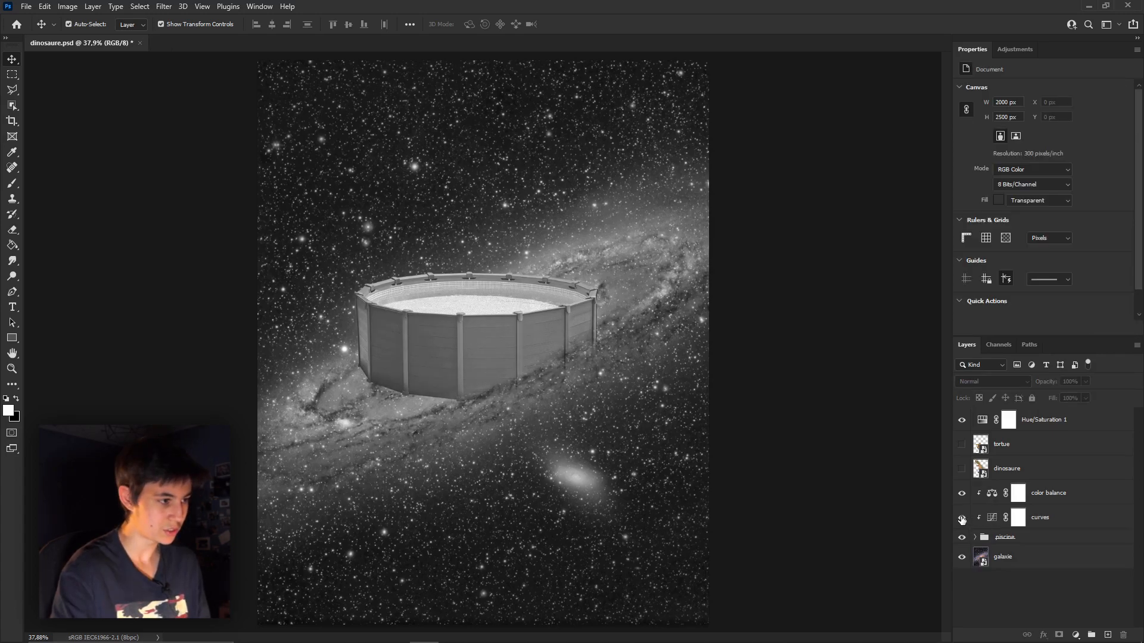
{"action": "left_click", "coordinate": [962, 520]}
{"action": "left_click", "coordinate": [961, 520]}
{"action": "left_click", "coordinate": [962, 520]}
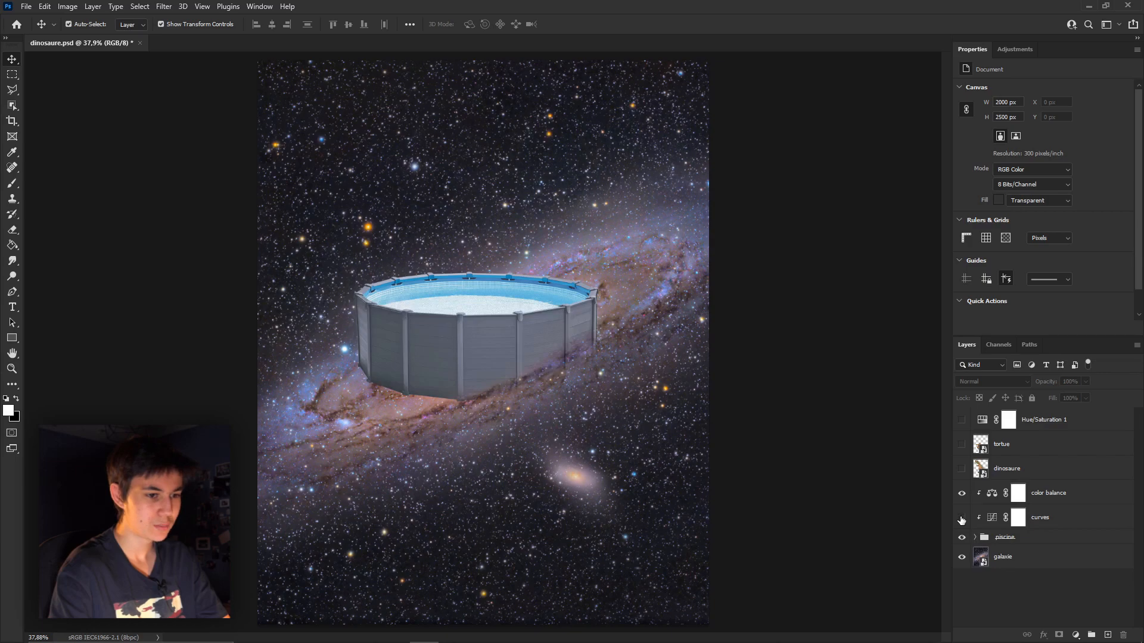
{"action": "left_click", "coordinate": [961, 519]}
Set the midtones Magenta–Green value of the pool's color balance layer to -25 and select the curves layer along with it.
{"action": "left_click", "coordinate": [1079, 496]}
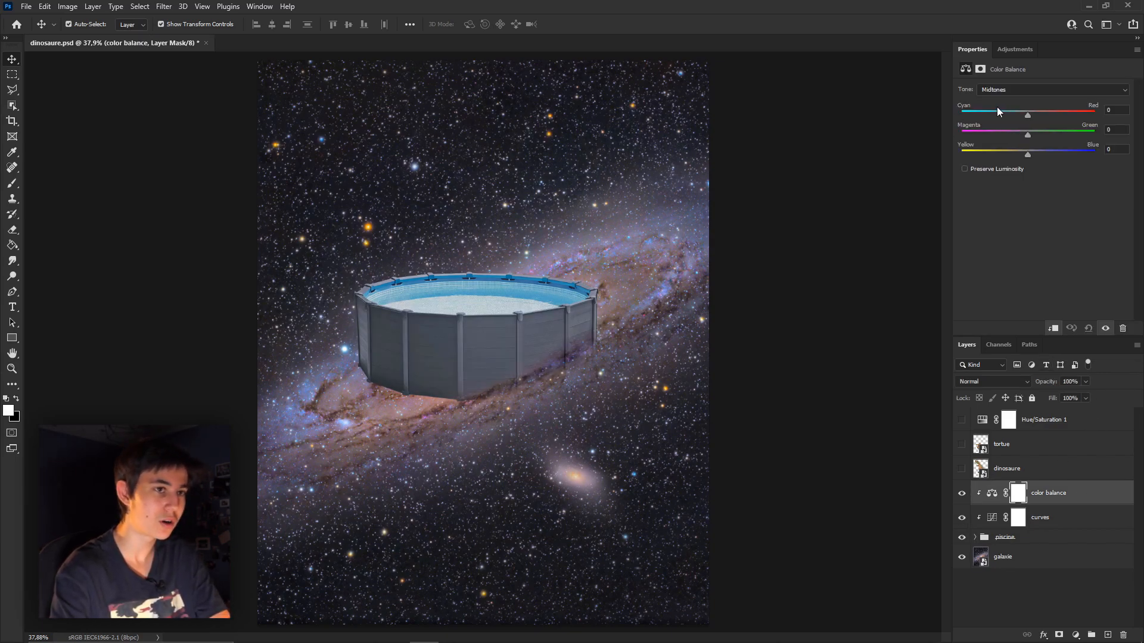
{"action": "left_click_drag", "start_coordinate": [1028, 134], "coordinate": [1010, 134]}
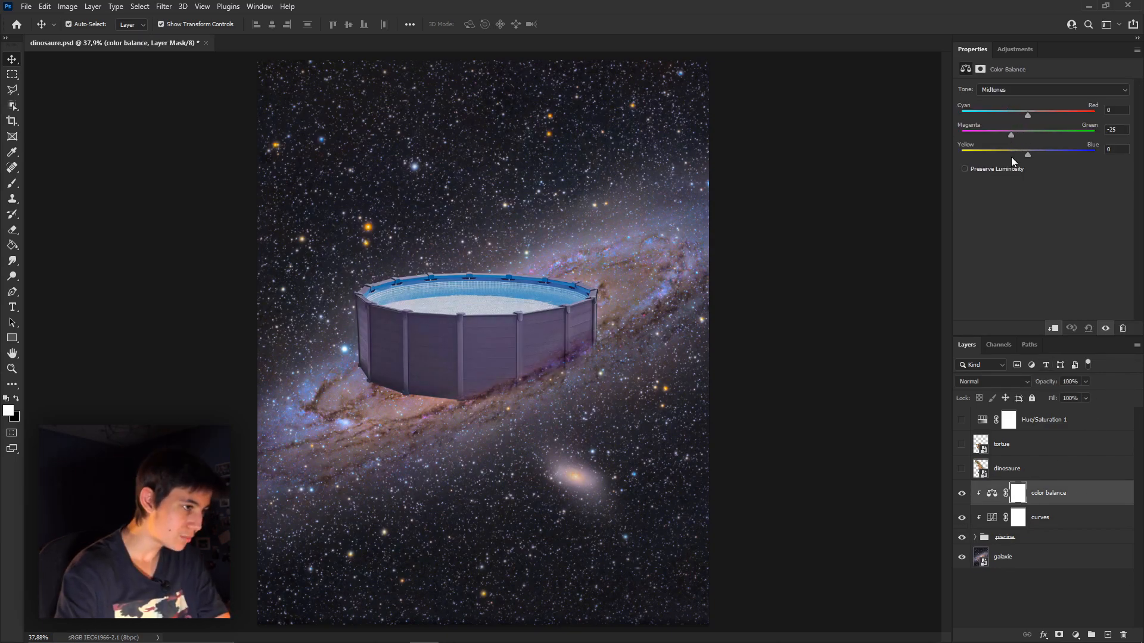
{"action": "left_click", "coordinate": [1071, 520], "text": "shift"}
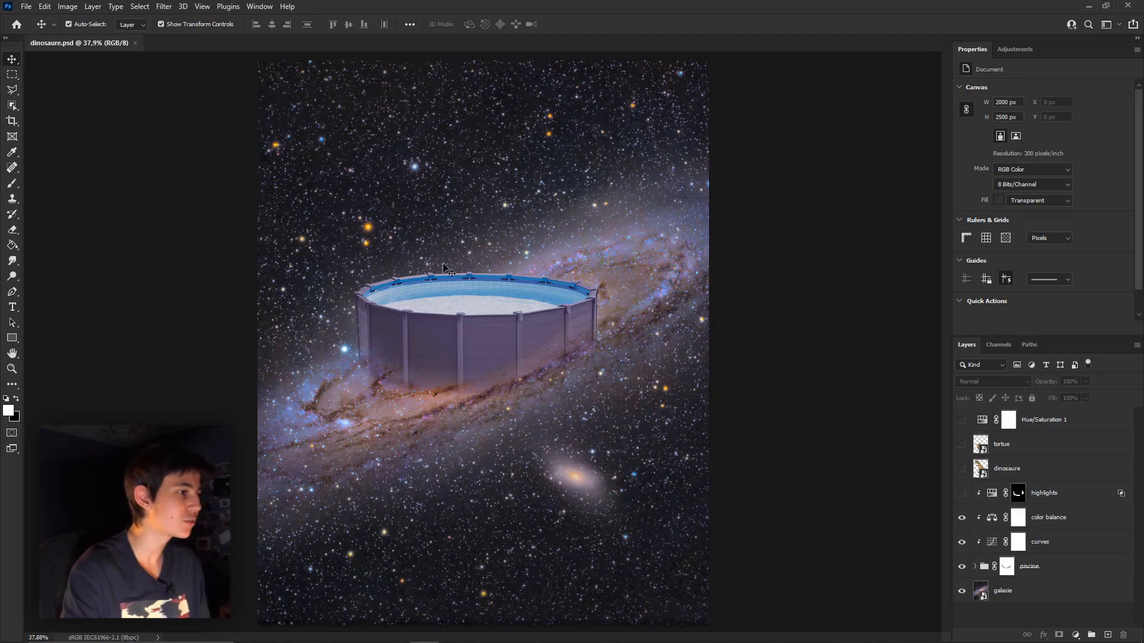
Examine the pool's rim and the piscine group's layers, and show the tortue layer.
{"action": "scroll", "coordinate": [444, 268], "scroll_direction": "up", "scroll_amount": 5}
{"action": "scroll", "coordinate": [444, 268], "scroll_direction": "down", "scroll_amount": 2}
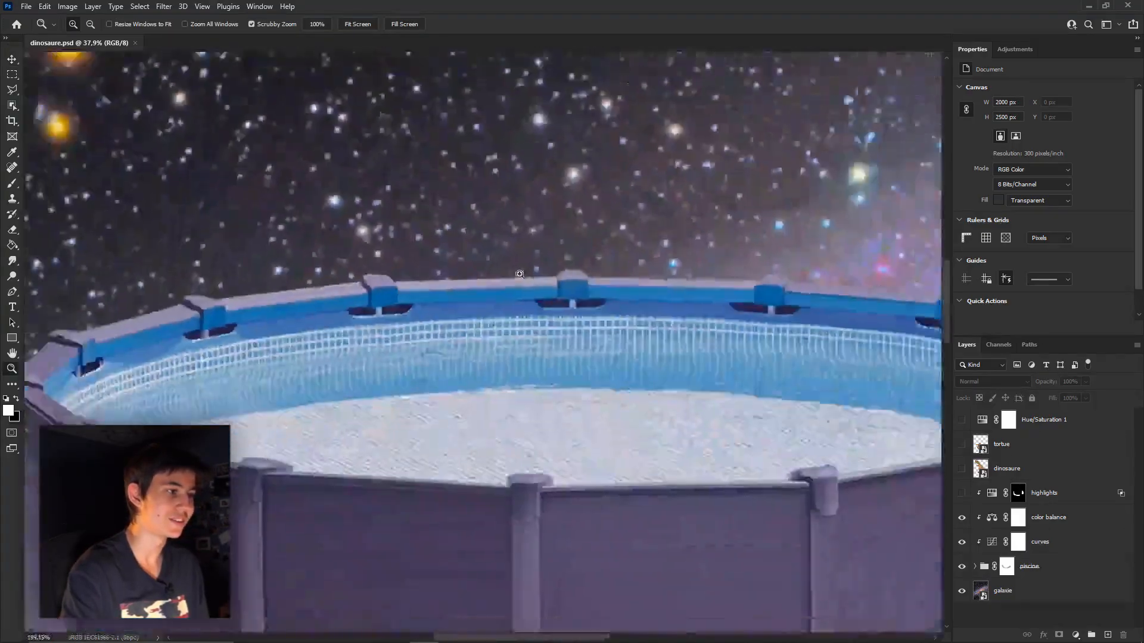
{"action": "left_click", "coordinate": [974, 566]}
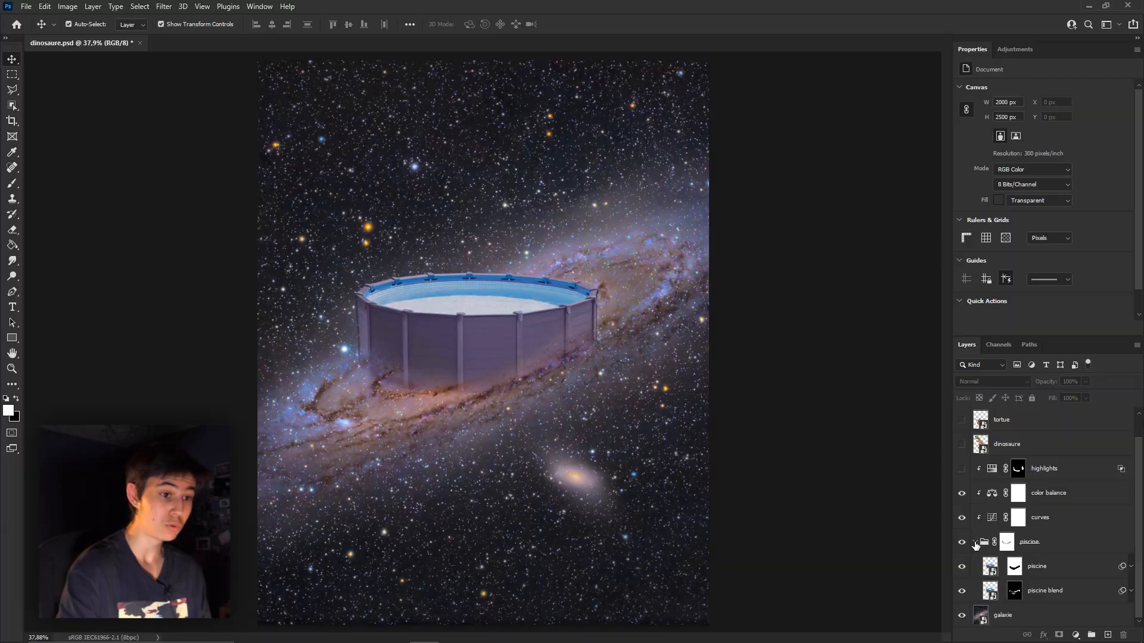
{"action": "left_click", "coordinate": [975, 544]}
{"action": "left_click", "coordinate": [959, 444]}
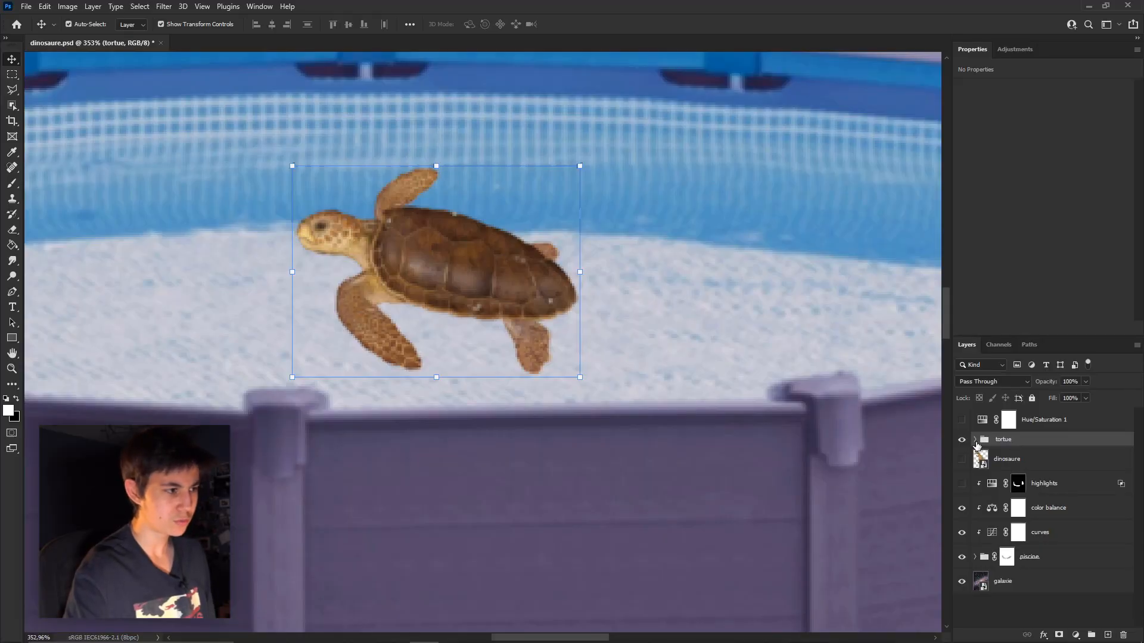
Set the tortue blend layer inside the tortue group to Soft Light and open the options of its layer mask.
{"action": "left_click", "coordinate": [976, 441]}
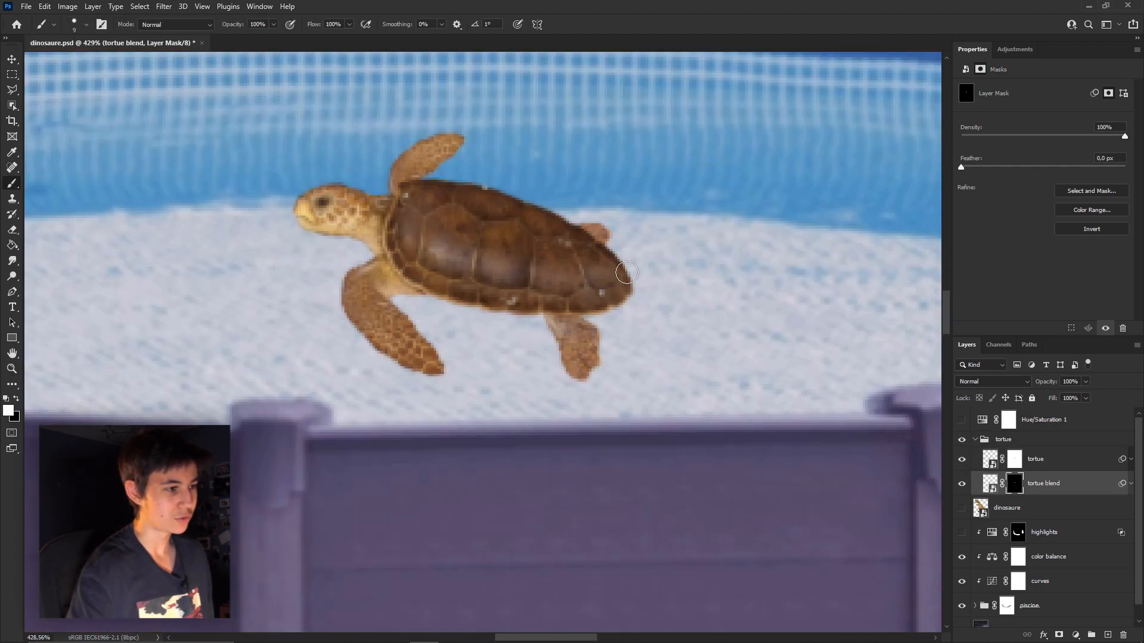
{"action": "left_click", "coordinate": [1013, 384]}
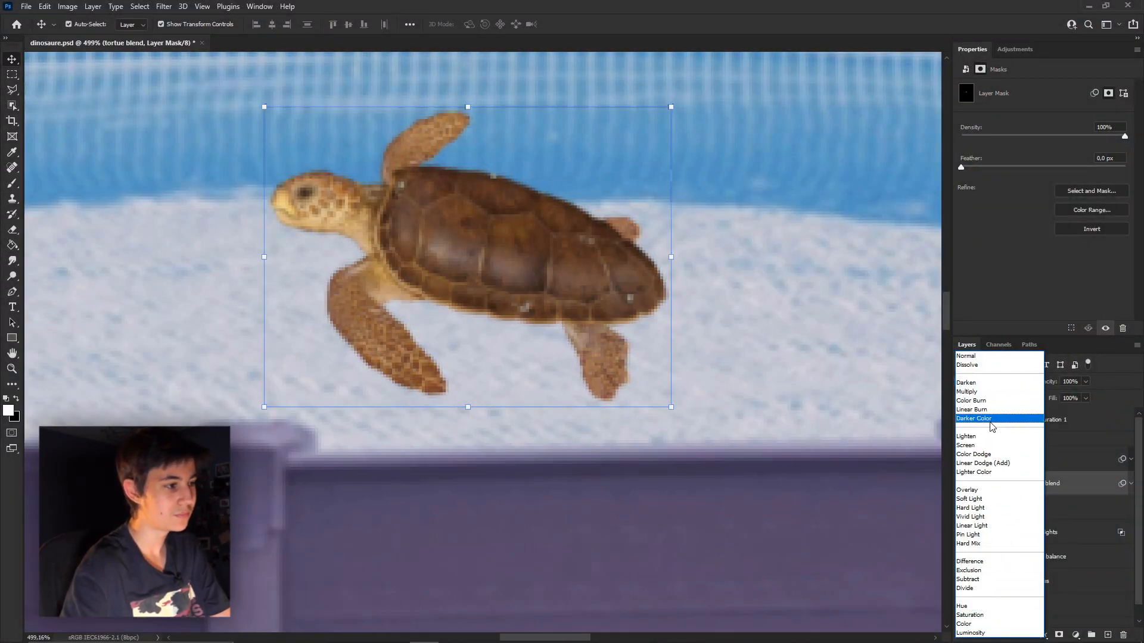
{"action": "left_click", "coordinate": [994, 500]}
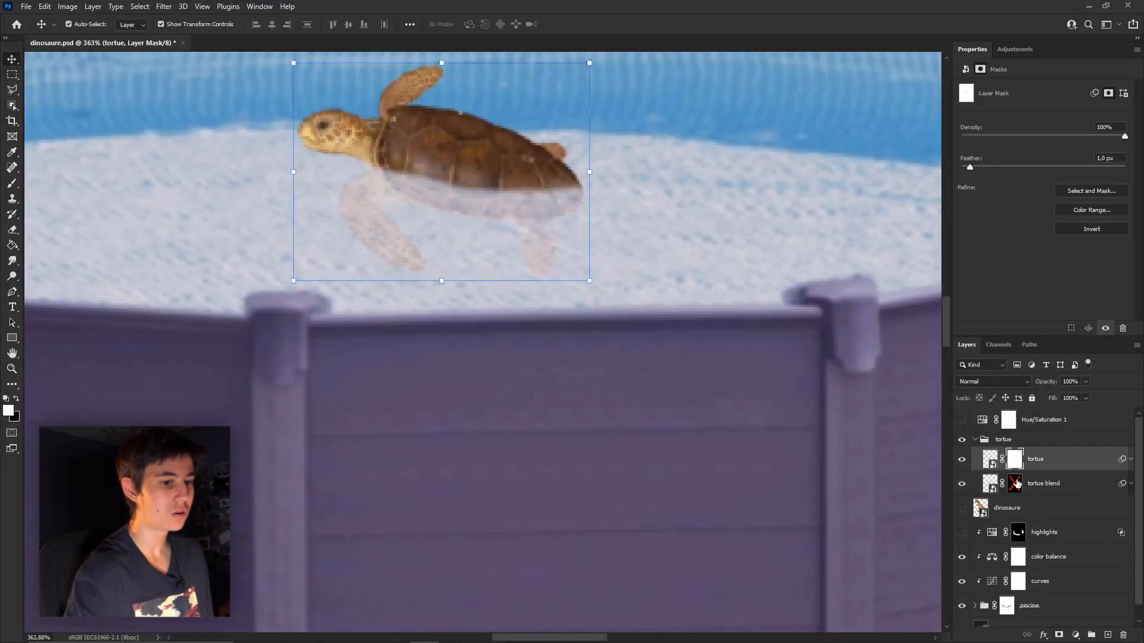
{"action": "right_click", "coordinate": [1017, 483]}
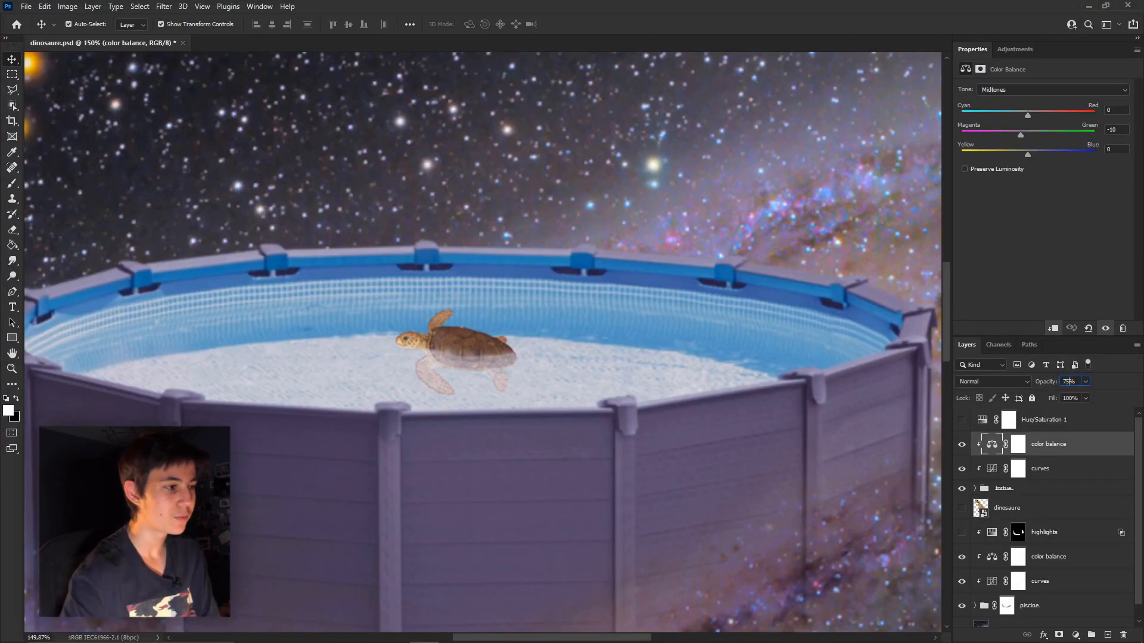
Show the dinosaure layer above the tortue layers, scale it to about 17%, and stand the dinosaur in the pool.
{"action": "key", "text": "ctrl+0"}
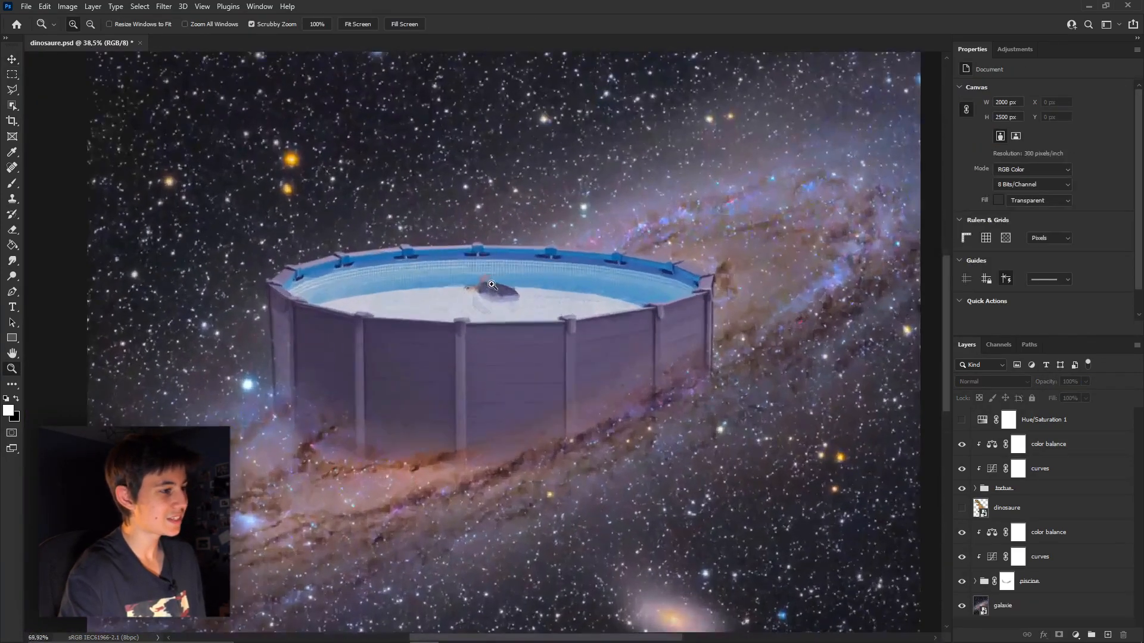
{"action": "key", "text": "ctrl+0"}
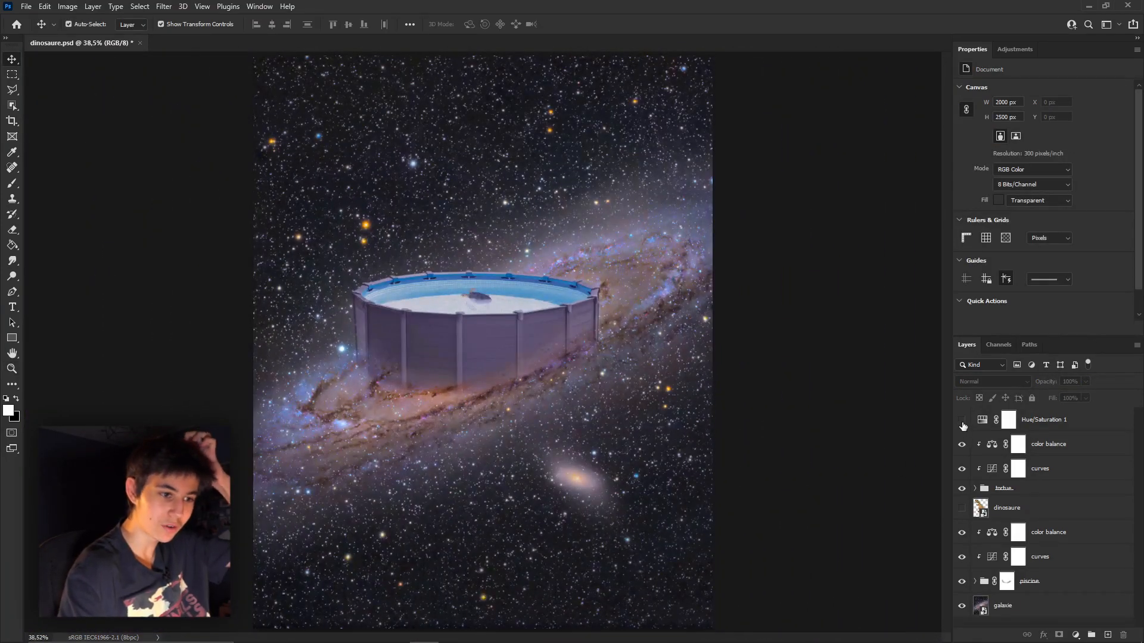
{"action": "left_click", "coordinate": [962, 509]}
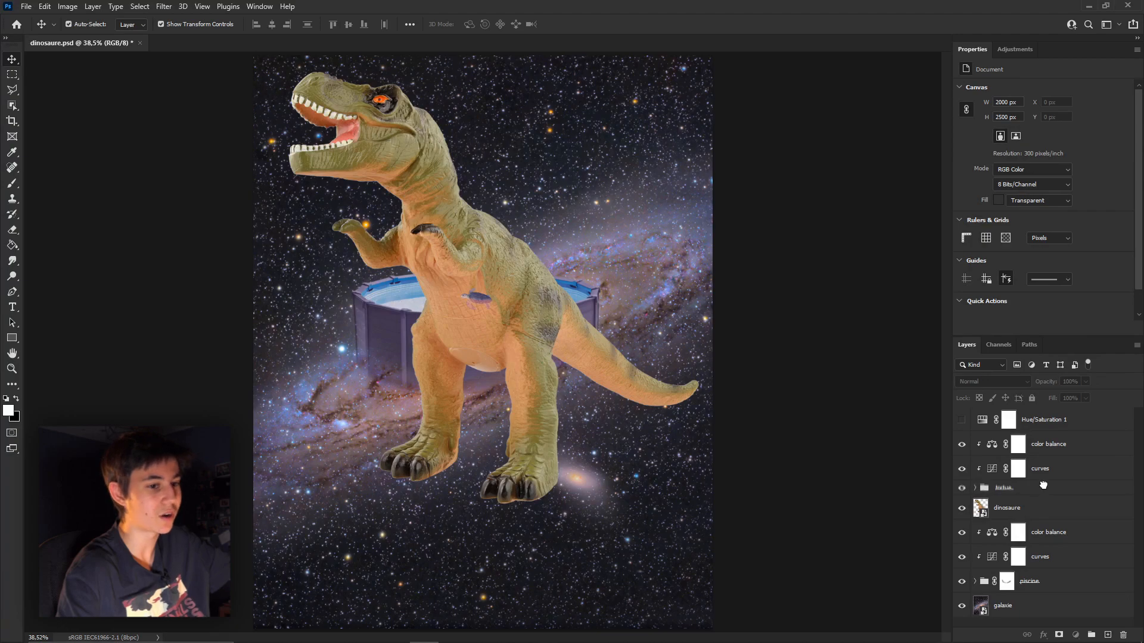
{"action": "left_click", "coordinate": [1043, 486]}
{"action": "left_click_drag", "start_coordinate": [638, 141], "coordinate": [565, 212]}
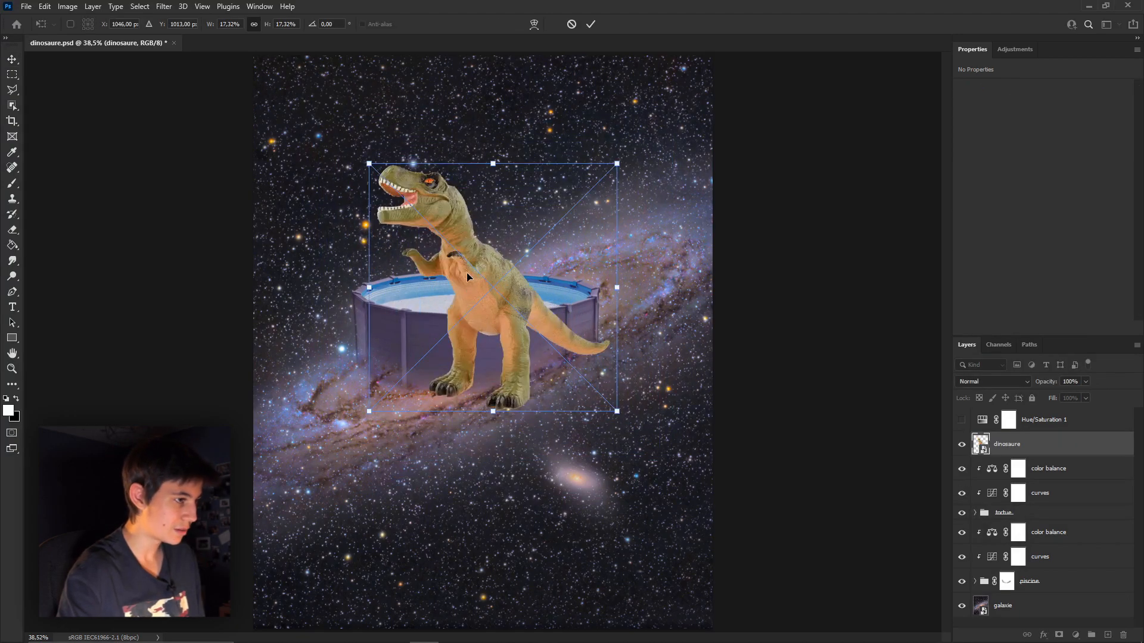
{"action": "left_click_drag", "start_coordinate": [468, 277], "coordinate": [459, 231]}
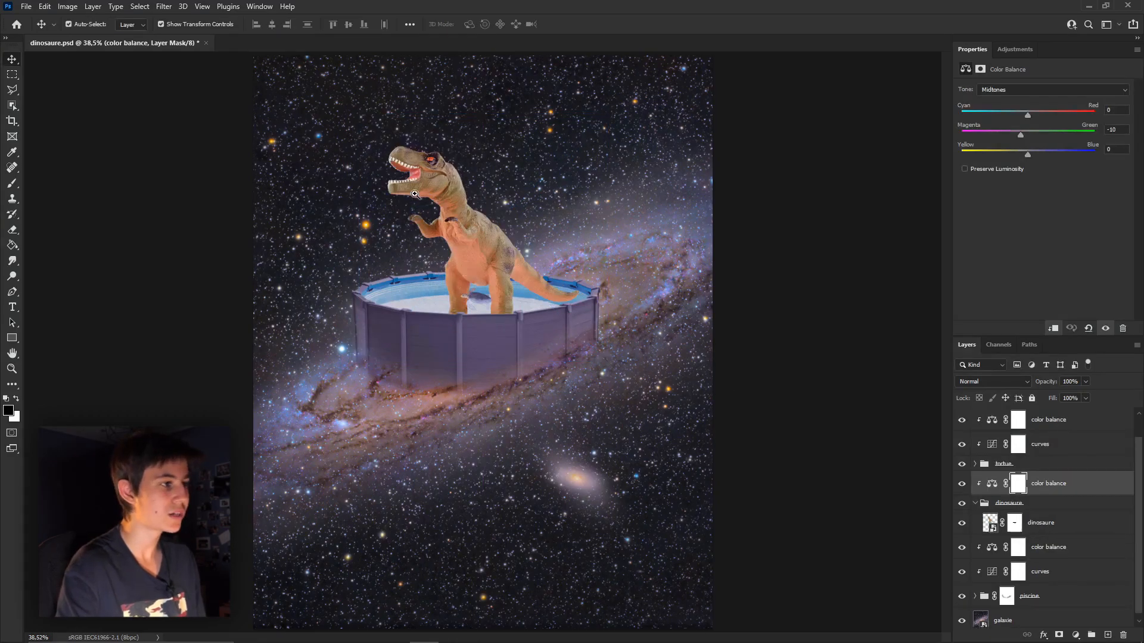
Examine how the dinosaur's legs sit in the pool and add a curves layer clipped to the dinosaure group.
{"action": "key", "text": "z"}
{"action": "left_click_drag", "start_coordinate": [414, 194], "coordinate": [465, 188]}
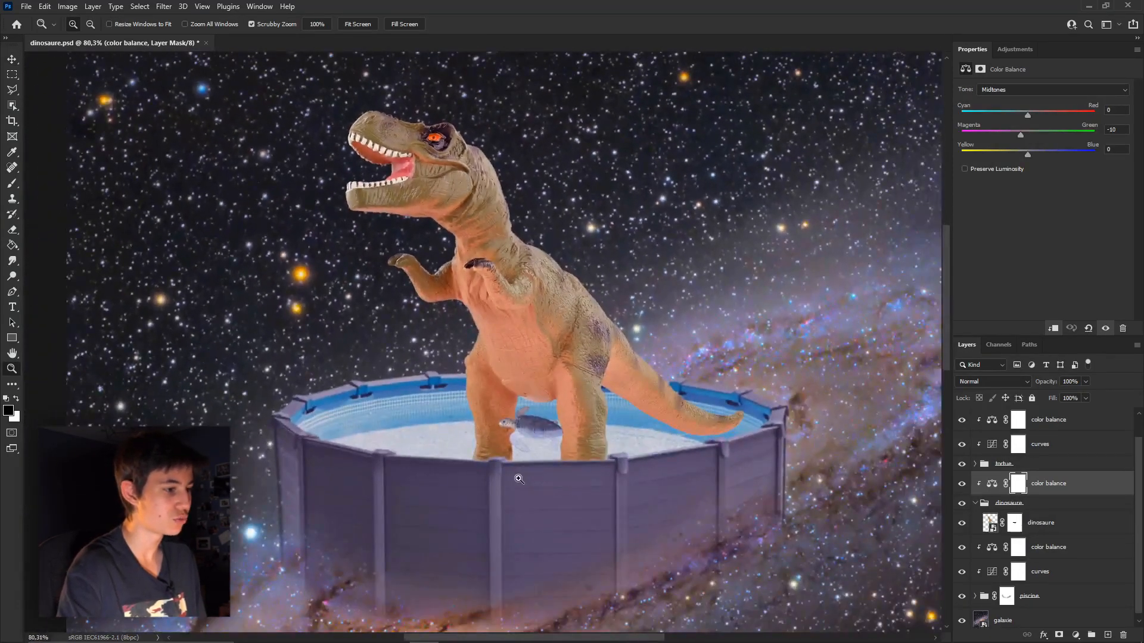
{"action": "left_click_drag", "start_coordinate": [518, 479], "coordinate": [542, 479]}
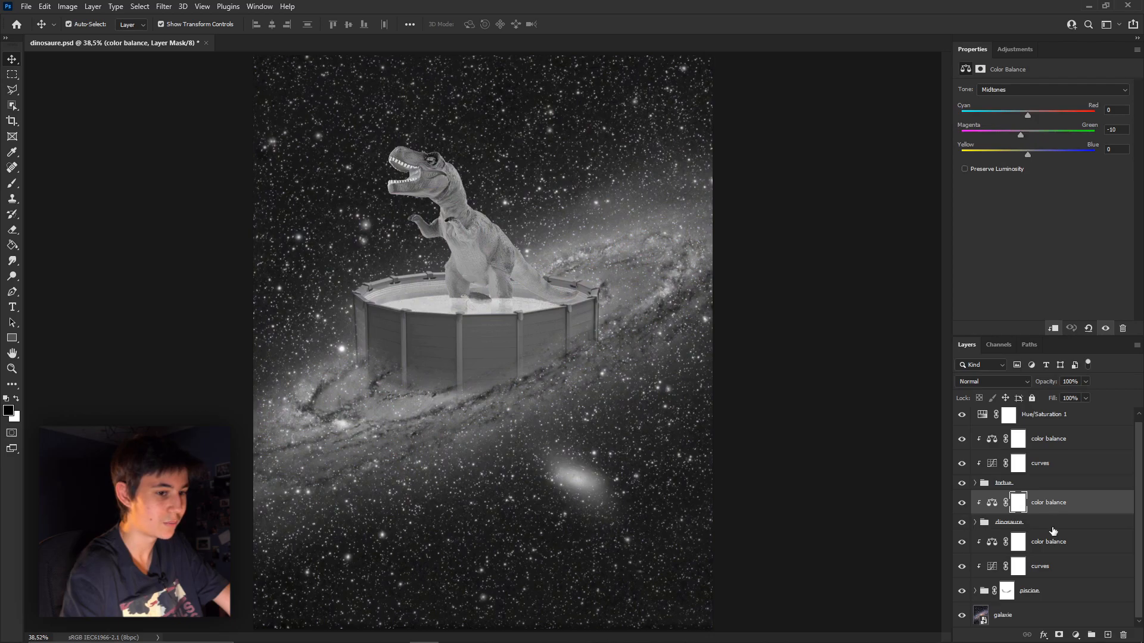
{"action": "left_click_drag", "start_coordinate": [1052, 531], "coordinate": [1070, 536]}
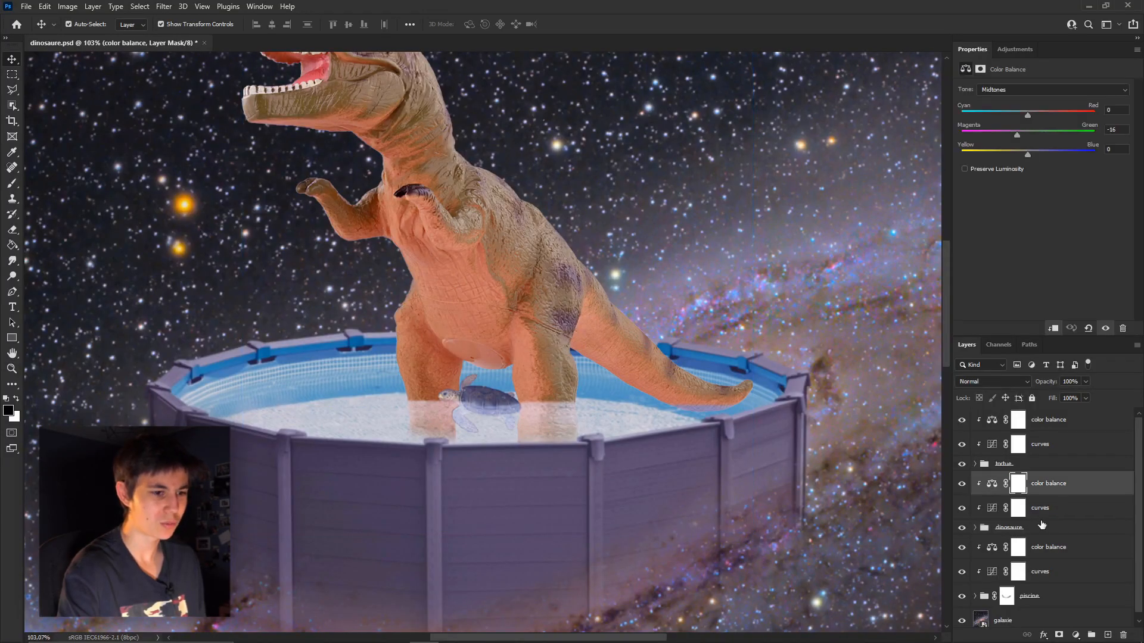
Add a colorized Hue/Saturation layer clipped to the dinosaure group and adjust its hue and saturation for a blue water tint.
{"action": "left_click", "coordinate": [1077, 634]}
{"action": "left_click", "coordinate": [1075, 514]}
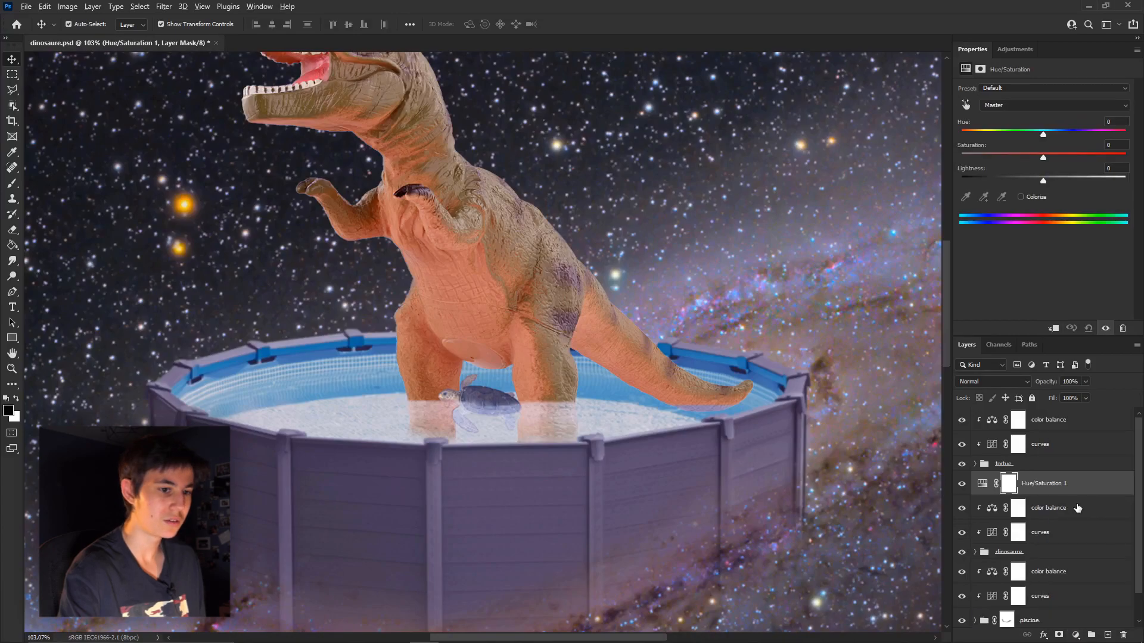
{"action": "left_click", "coordinate": [1034, 197]}
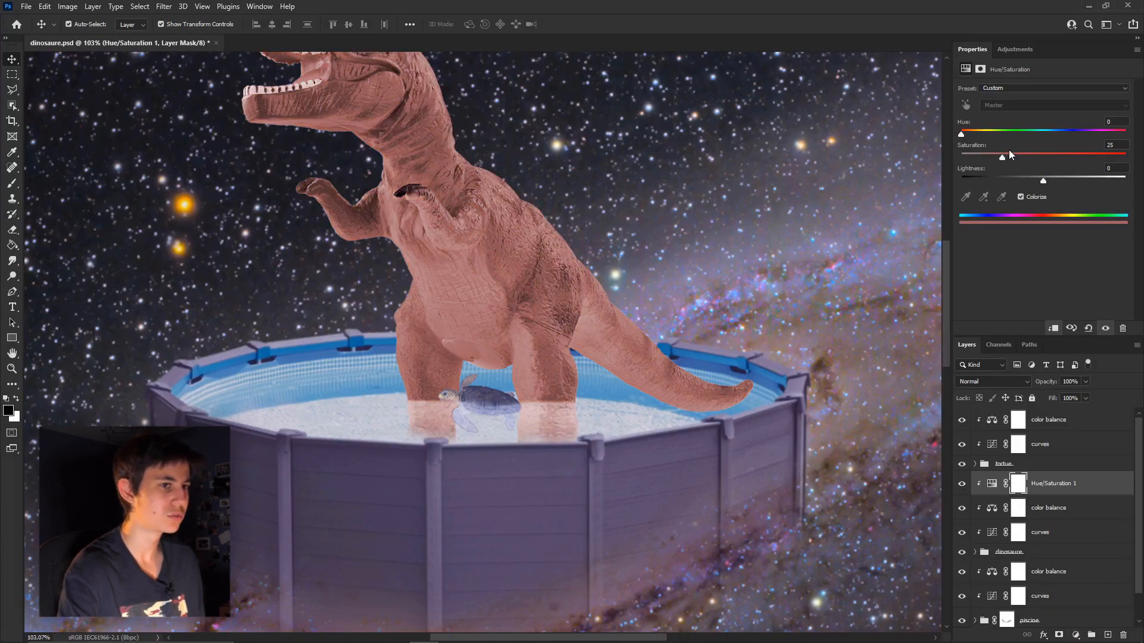
{"action": "left_click_drag", "start_coordinate": [1002, 157], "coordinate": [1115, 172]}
{"action": "left_click_drag", "start_coordinate": [961, 134], "coordinate": [1047, 134]}
{"action": "left_click_drag", "start_coordinate": [1116, 157], "coordinate": [1035, 172]}
Invert the Hue/Saturation layer's mask and paint blue reflections onto the dinosaur's underside with the Brush in white.
{"action": "key", "text": "ctrl+i"}
{"action": "key", "text": "b"}
{"action": "key", "text": "x"}
{"action": "mouse_move", "coordinate": [470, 239]}
{"action": "left_mouse_down"}
{"action": "mouse_move", "coordinate": [500, 312]}
{"action": "mouse_move", "coordinate": [874, 458]}
{"action": "left_mouse_up"}
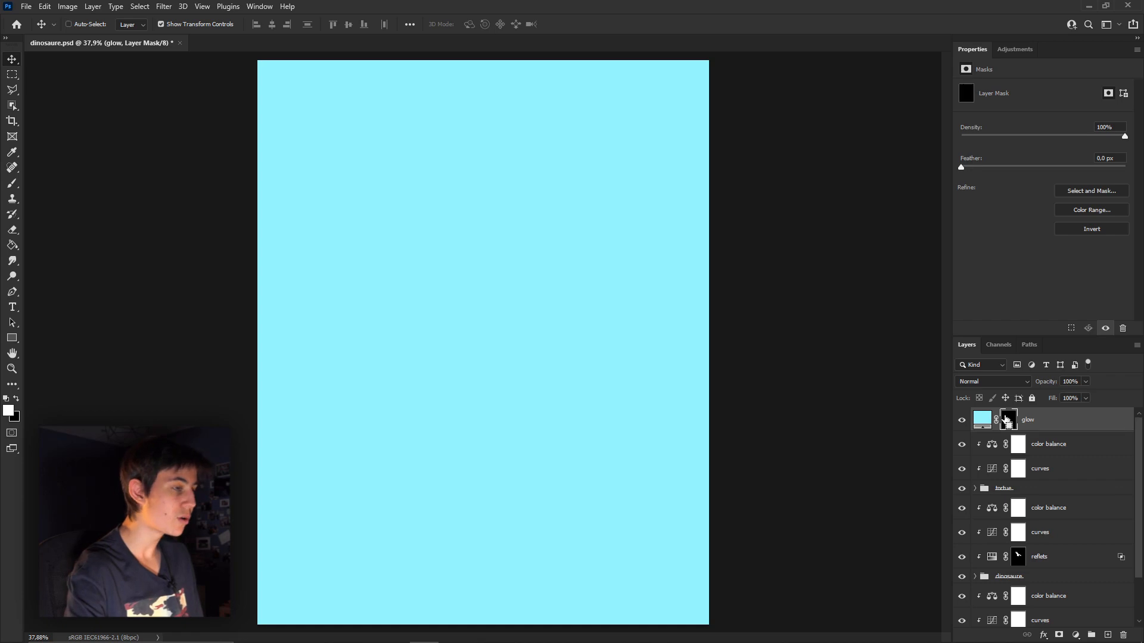
Invert the glow layer's mask to hide the light blue fill and set the layer's blend mode to Linear Dodge (Add).
{"action": "key", "text": "ctrl+i"}
{"action": "right_click", "coordinate": [564, 153]}
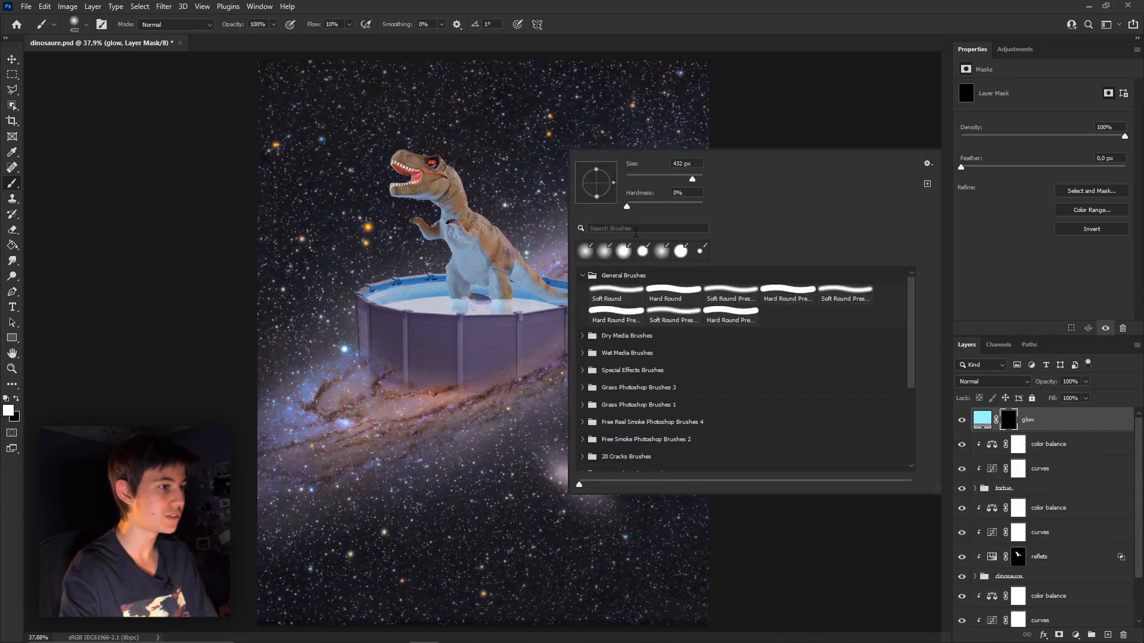
{"action": "left_click", "coordinate": [487, 174]}
{"action": "scroll", "coordinate": [472, 266], "scroll_direction": "down", "scroll_amount": 5}
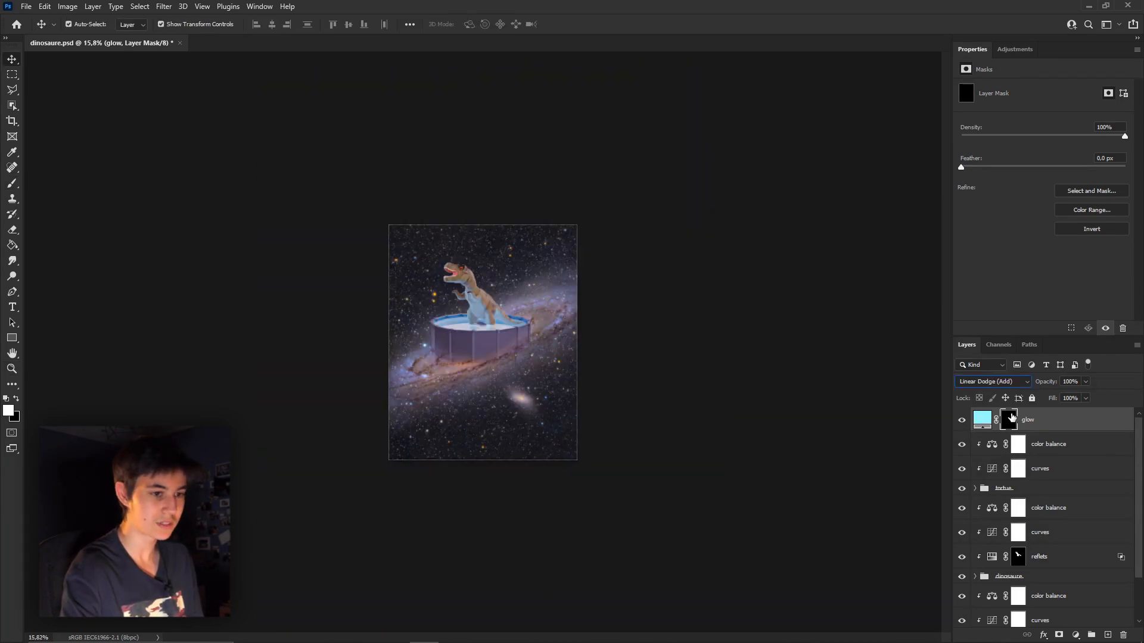
Paint a soft white glow over the scene on the glow layer's mask with a 2240 px soft brush at 10% flow.
{"action": "left_click_drag", "start_coordinate": [432, 237], "coordinate": [466, 252]}
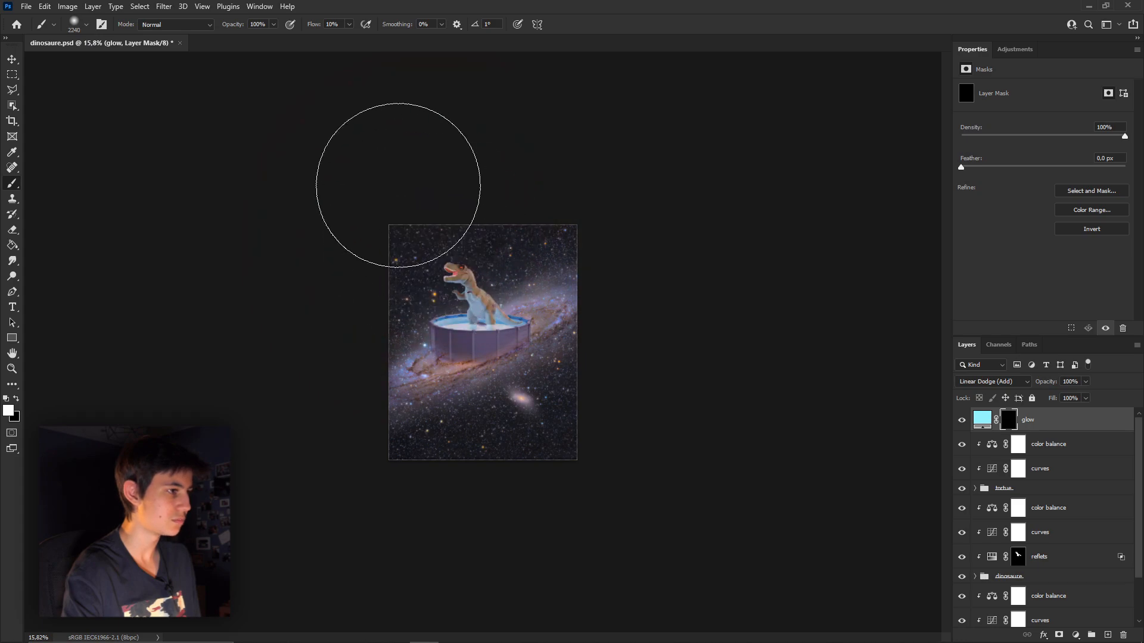
{"action": "mouse_move", "coordinate": [398, 184]}
{"action": "left_mouse_down"}
{"action": "mouse_move", "coordinate": [472, 219]}
{"action": "mouse_move", "coordinate": [573, 193]}
{"action": "mouse_move", "coordinate": [541, 383]}
{"action": "left_mouse_up"}
{"action": "key", "text": "v"}
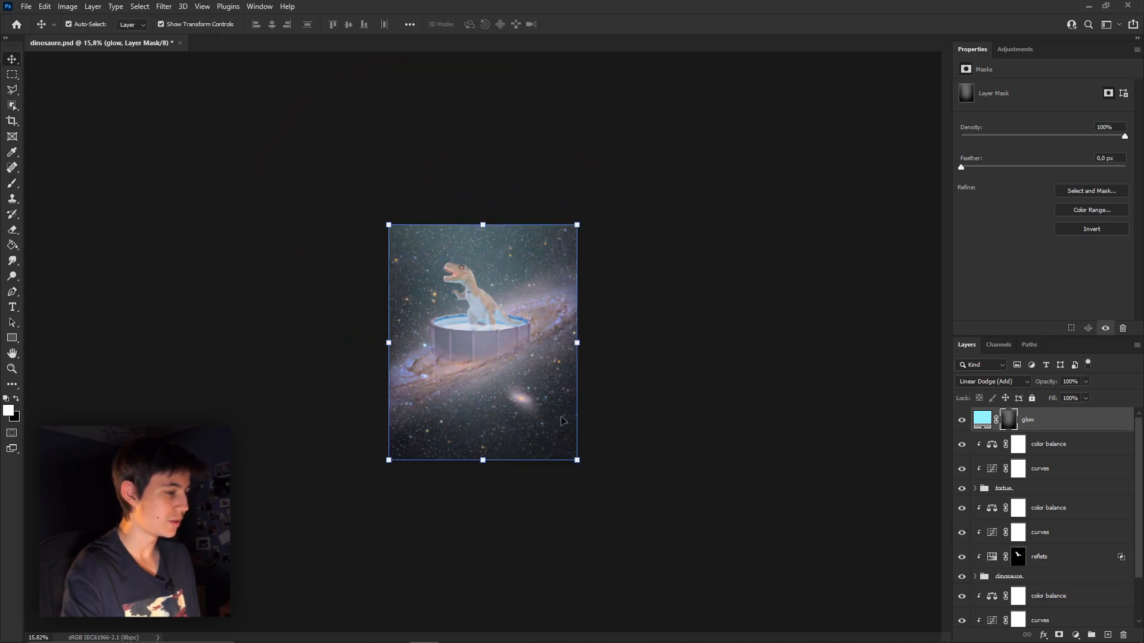
{"action": "left_click_drag", "start_coordinate": [542, 174], "coordinate": [421, 159]}
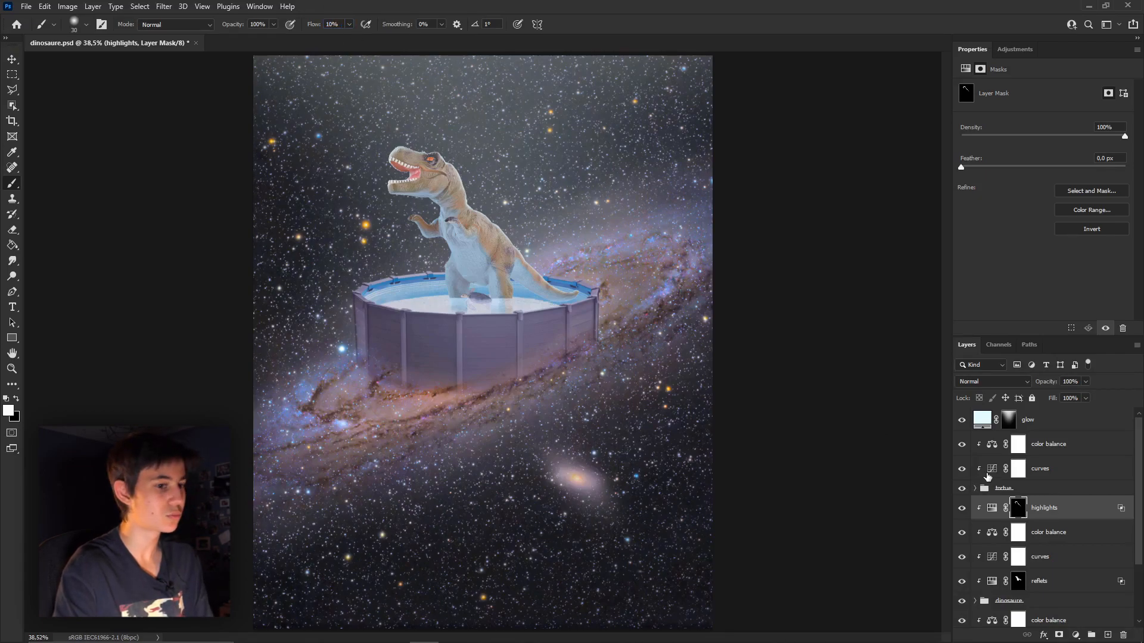
Paint and refine rim light along the pool's edges on its highlights mask, and stamp all visible layers into a merged layer.
{"action": "left_click_drag", "start_coordinate": [436, 119], "coordinate": [548, 120]}
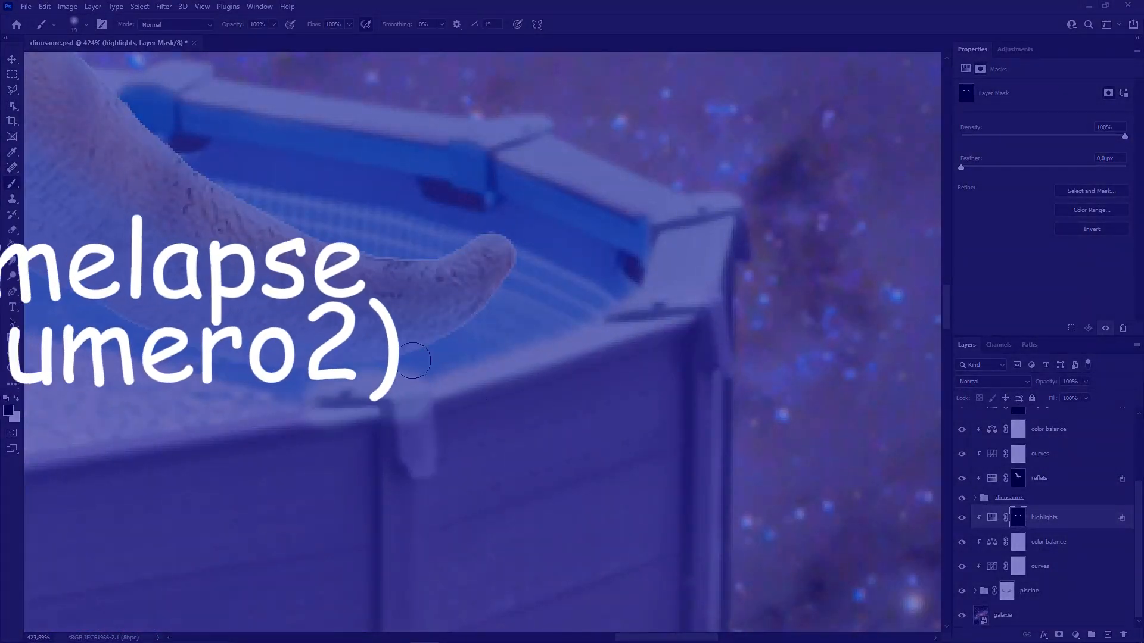
{"action": "scroll", "coordinate": [560, 398], "scroll_direction": "down", "scroll_amount": 3}
{"action": "scroll", "coordinate": [267, 413], "scroll_direction": "up", "scroll_amount": 3}
{"action": "key", "text": "x"}
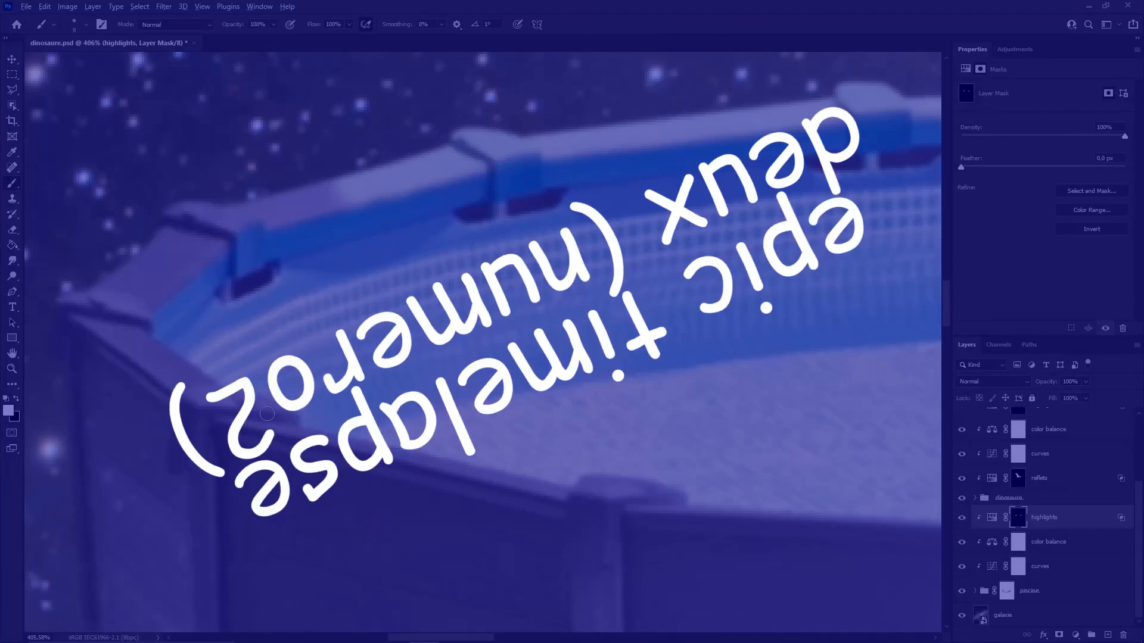
{"action": "mouse_move", "coordinate": [267, 413]}
{"action": "left_mouse_down"}
{"action": "mouse_move", "coordinate": [520, 472]}
{"action": "mouse_move", "coordinate": [621, 460]}
{"action": "mouse_move", "coordinate": [549, 464]}
{"action": "left_mouse_up"}
{"action": "mouse_move", "coordinate": [77, 300]}
{"action": "left_mouse_down"}
{"action": "mouse_move", "coordinate": [243, 391]}
{"action": "mouse_move", "coordinate": [324, 405]}
{"action": "left_mouse_up"}
{"action": "key", "text": "x"}
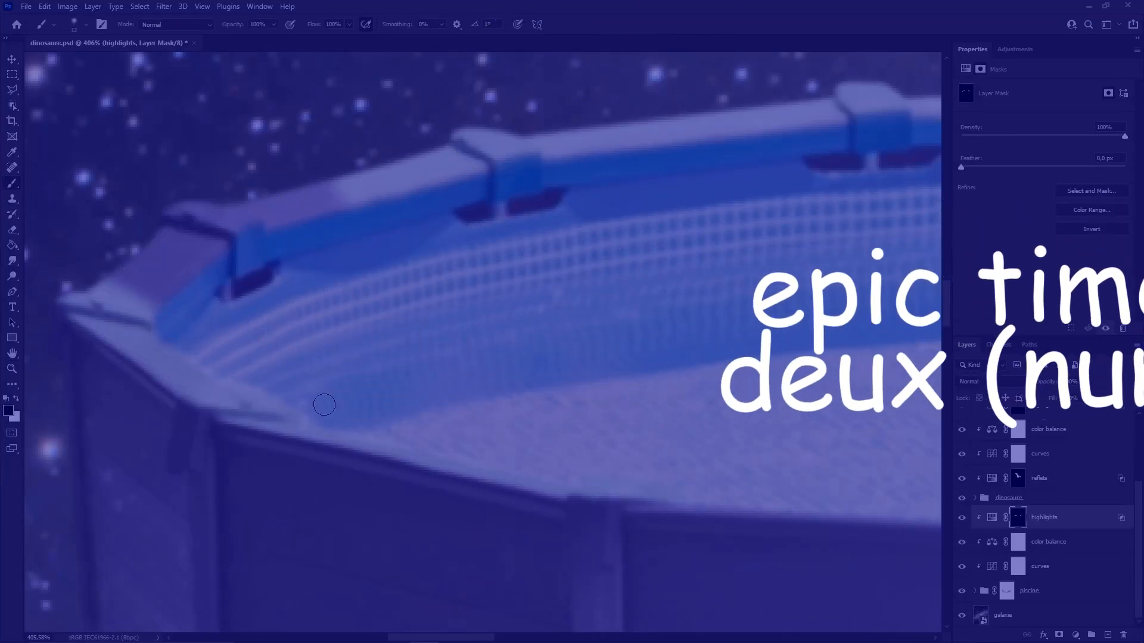
{"action": "scroll", "coordinate": [324, 405], "scroll_direction": "down", "scroll_amount": 3}
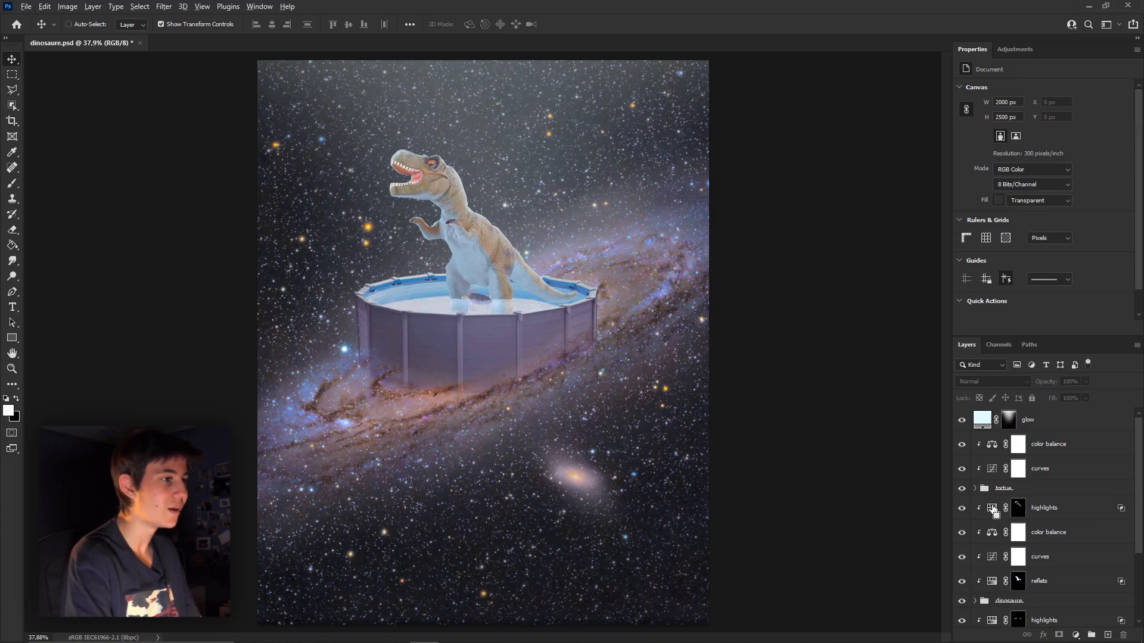
{"action": "key", "text": "ctrl+shift+alt+e"}
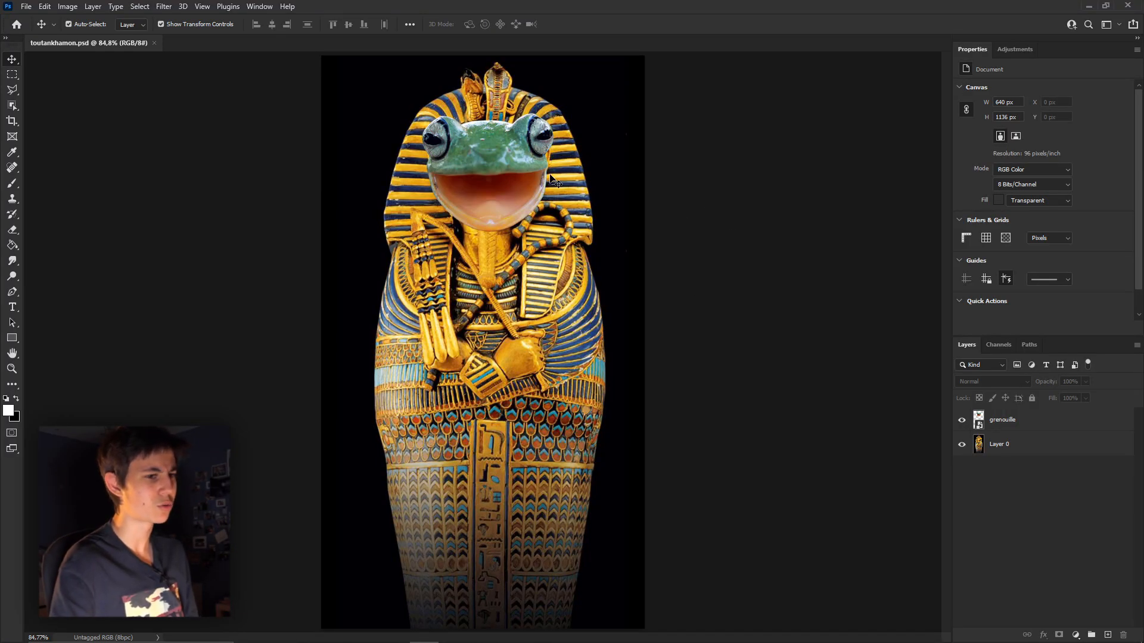
Add a colorized Hue/Saturation layer clipped to the grenouille layer in toutankhamon.psd, with hue 44 and saturation 85 for a gold tint.
{"action": "left_click", "coordinate": [1047, 422]}
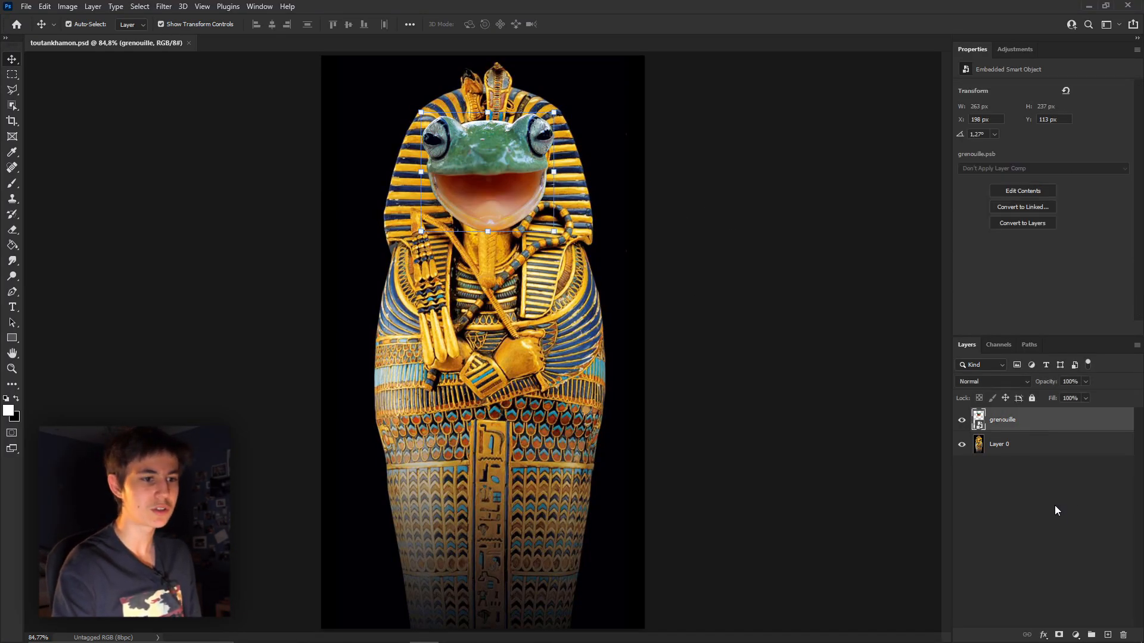
{"action": "left_click", "coordinate": [1076, 635]}
{"action": "left_click", "coordinate": [1070, 533]}
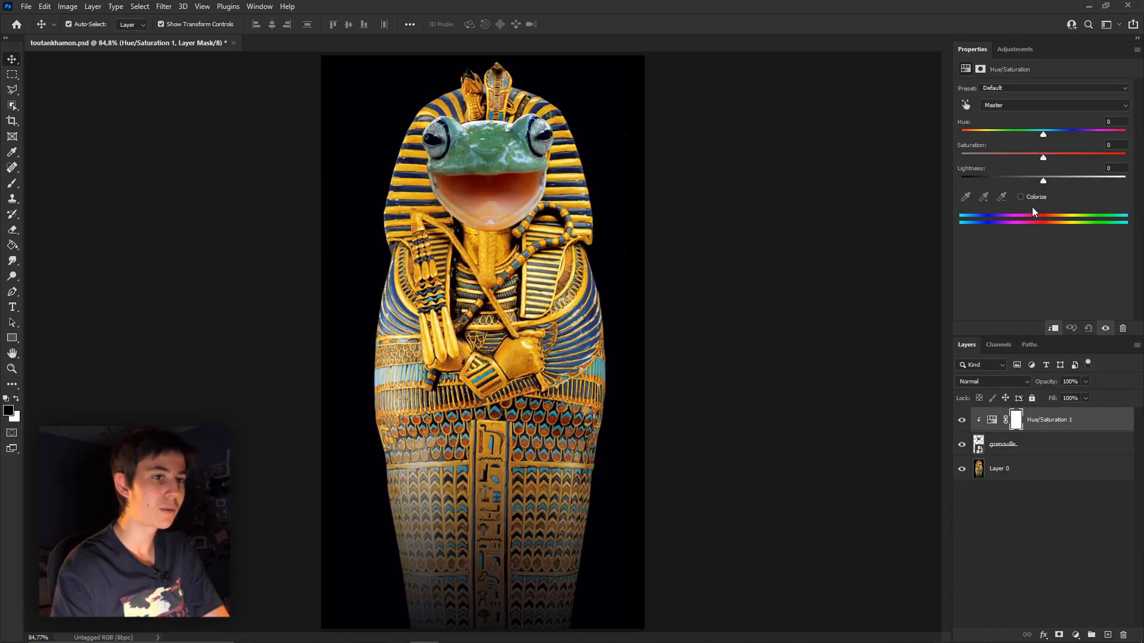
{"action": "left_click", "coordinate": [1027, 198]}
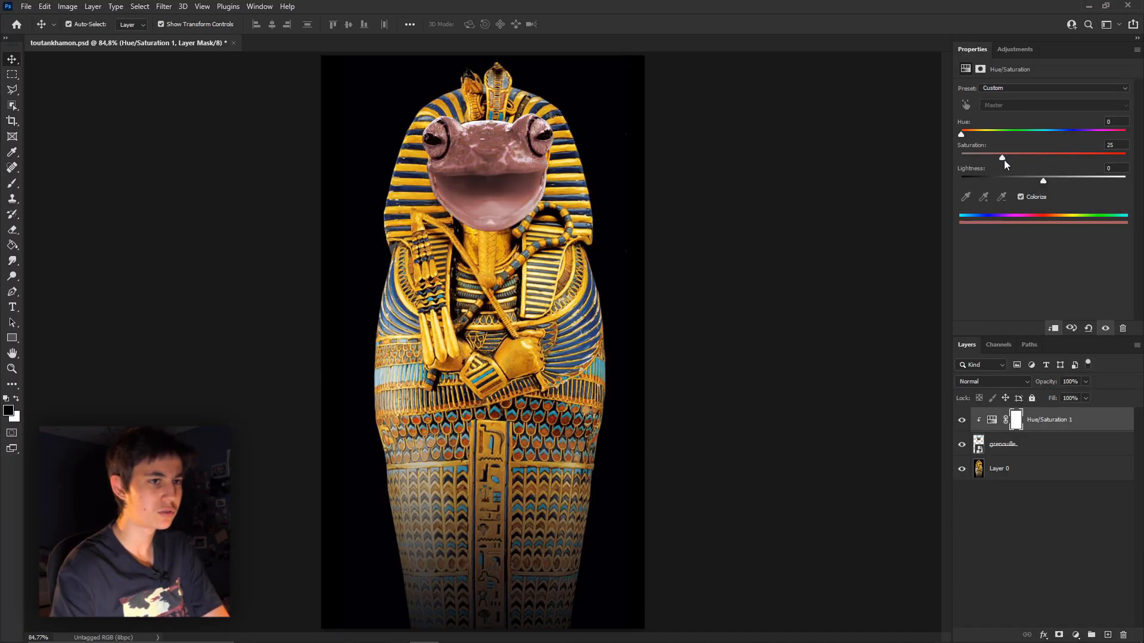
{"action": "left_click_drag", "start_coordinate": [961, 134], "coordinate": [982, 135]}
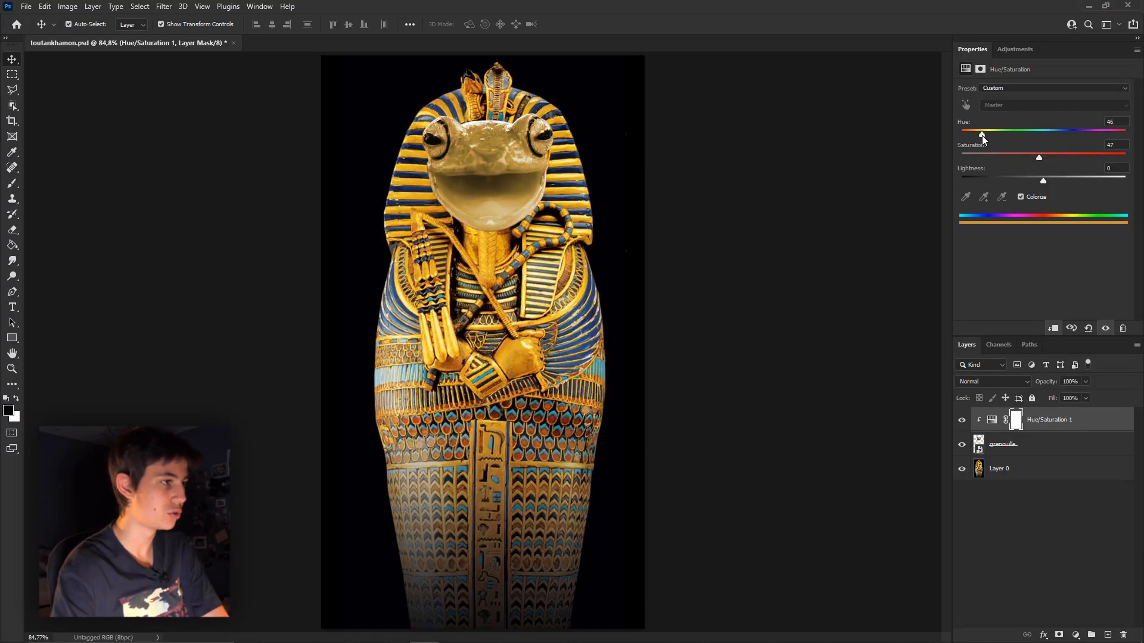
{"action": "left_click_drag", "start_coordinate": [1039, 157], "coordinate": [1101, 163]}
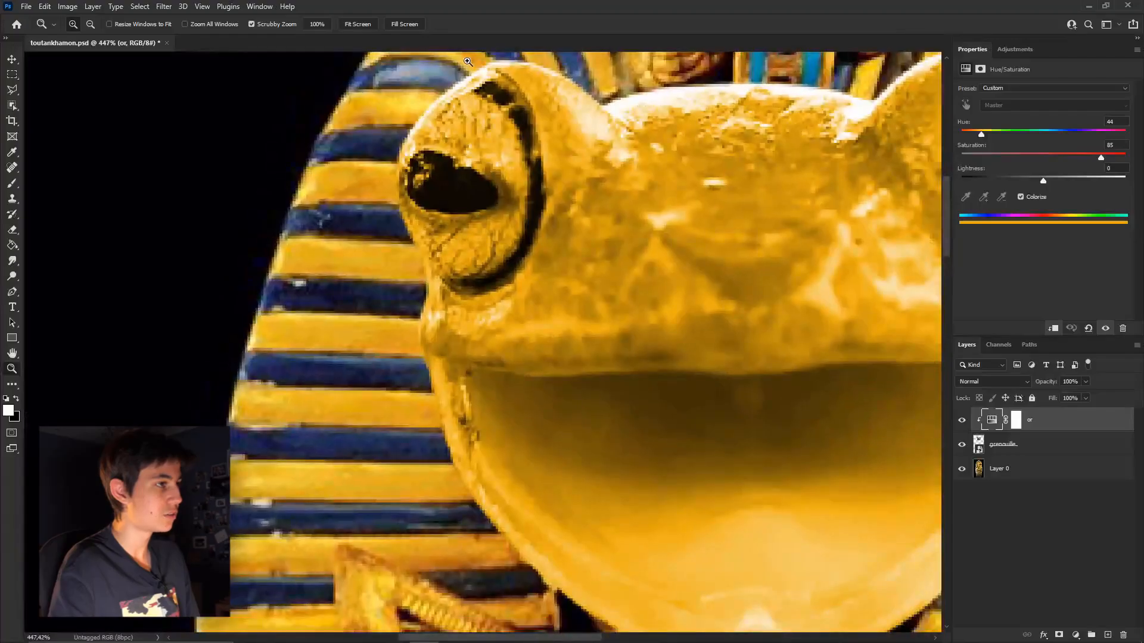
Tint the frog's eyes blue on the yeux Hue/Saturation layer with hue 219, saturation 50 and lightness -9.
{"action": "scroll", "coordinate": [451, 377], "scroll_direction": "up", "scroll_amount": 5}
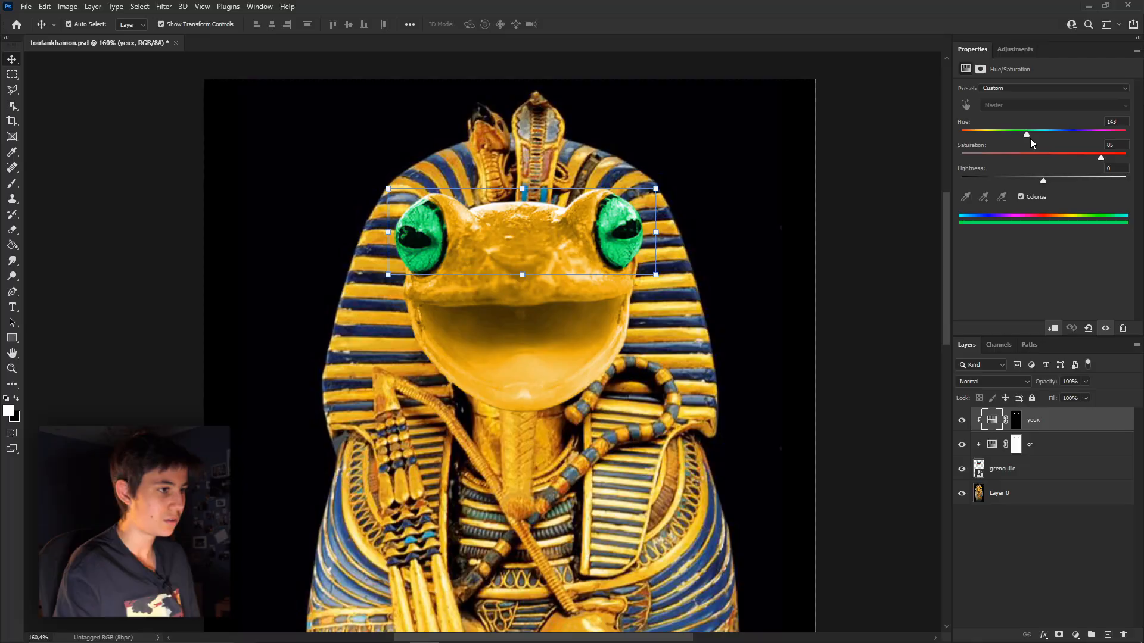
{"action": "left_click_drag", "start_coordinate": [1031, 138], "coordinate": [1058, 147]}
{"action": "key", "text": "ctrl+0"}
{"action": "left_click", "coordinate": [1007, 534]}
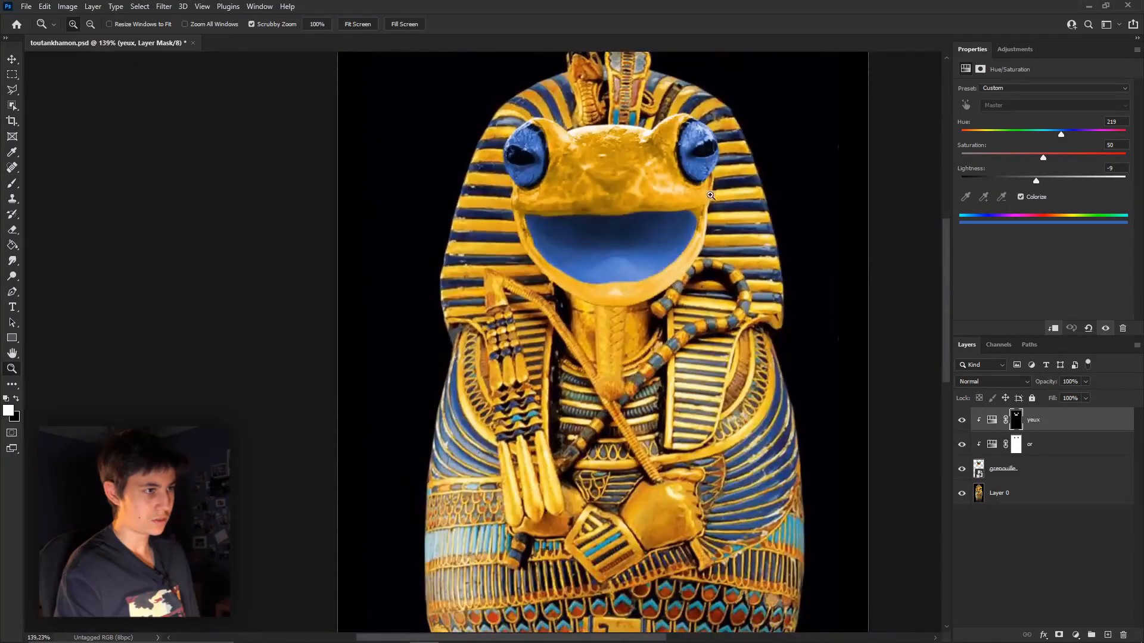
Clean the mouth edge on the bouche mask in black, and paint shadows around the frog's head on the lower ombres mask in white.
{"action": "scroll", "coordinate": [673, 232], "scroll_direction": "up", "scroll_amount": 6}
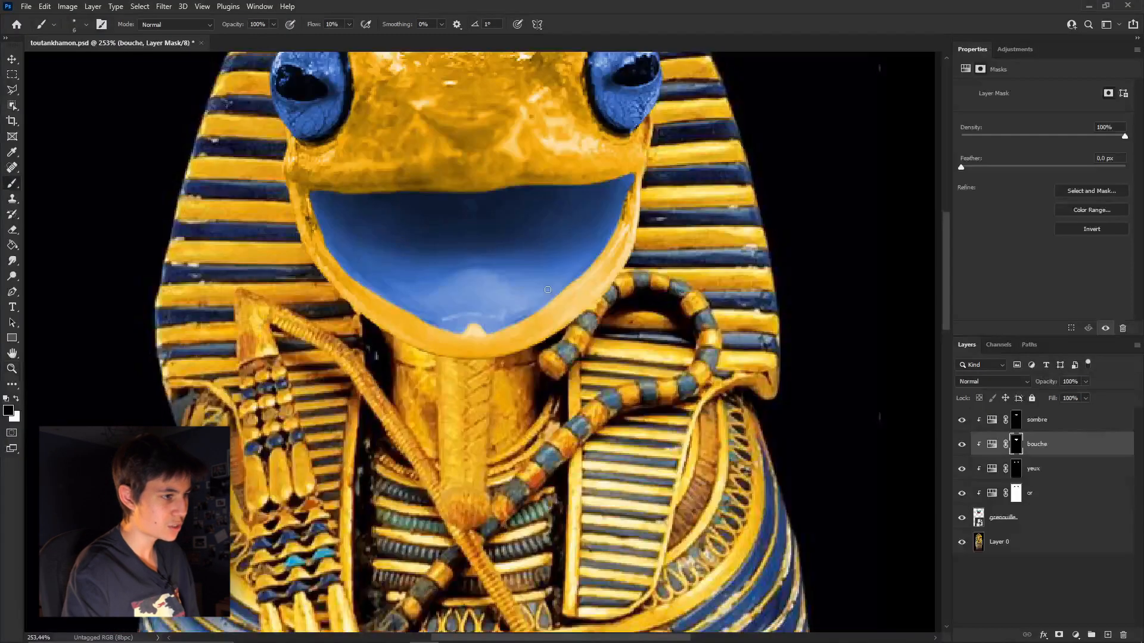
{"action": "mouse_move", "coordinate": [548, 276]}
{"action": "left_mouse_down"}
{"action": "mouse_move", "coordinate": [569, 262]}
{"action": "mouse_move", "coordinate": [599, 271]}
{"action": "mouse_move", "coordinate": [527, 338]}
{"action": "left_mouse_up"}
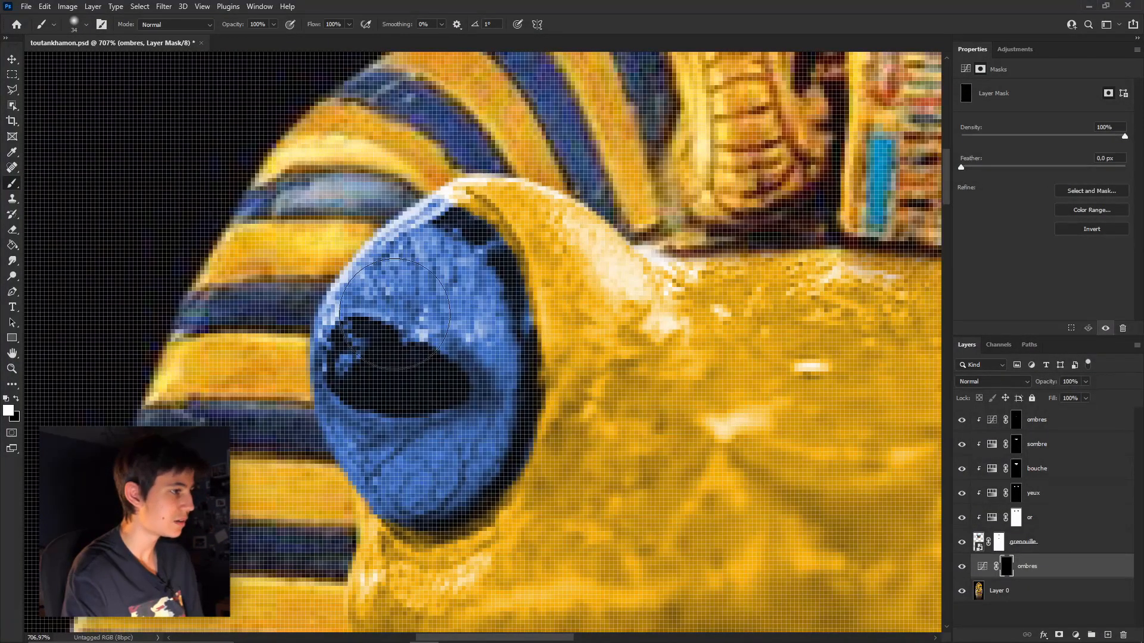
{"action": "left_click_drag", "start_coordinate": [394, 314], "coordinate": [475, 303]}
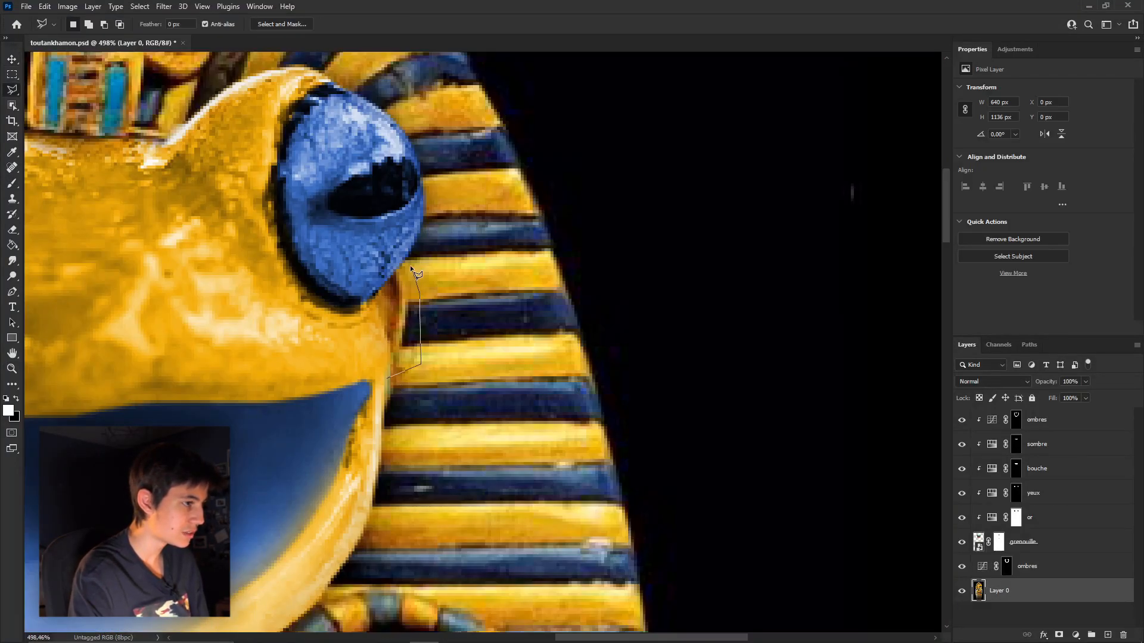
Close the lasso selection beside the frog's cheek, fill it on Layer 0 to continue the headdress stripes, and deselect.
{"action": "left_click", "coordinate": [386, 377]}
{"action": "key", "text": "shift+BackSpace"}
{"action": "key", "text": "Return"}
{"action": "key", "text": "ctrl+d"}
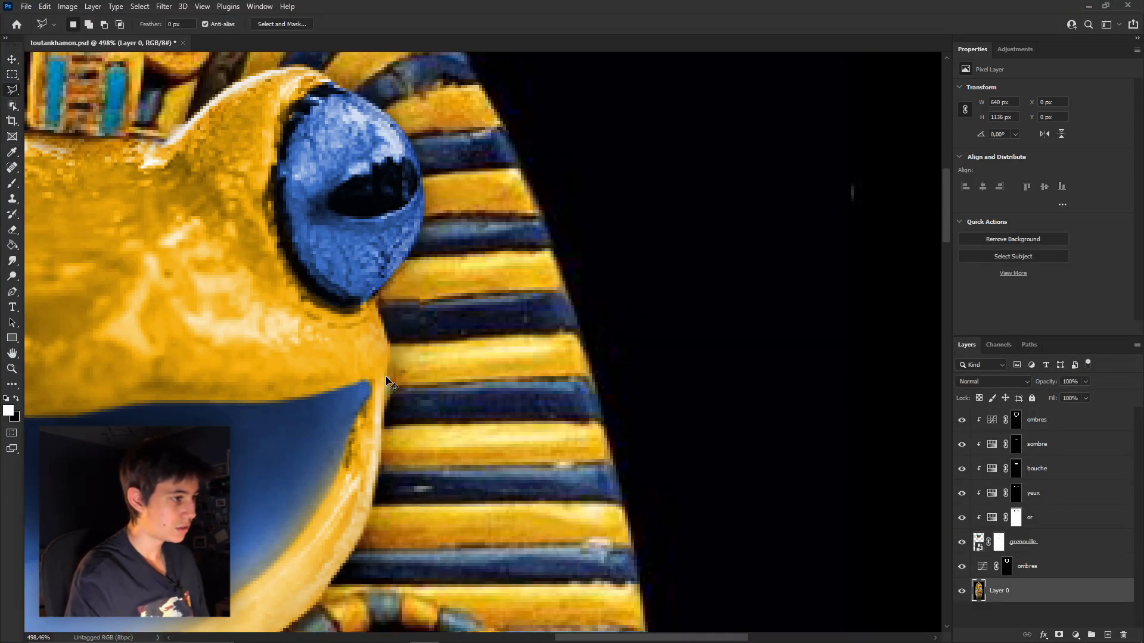